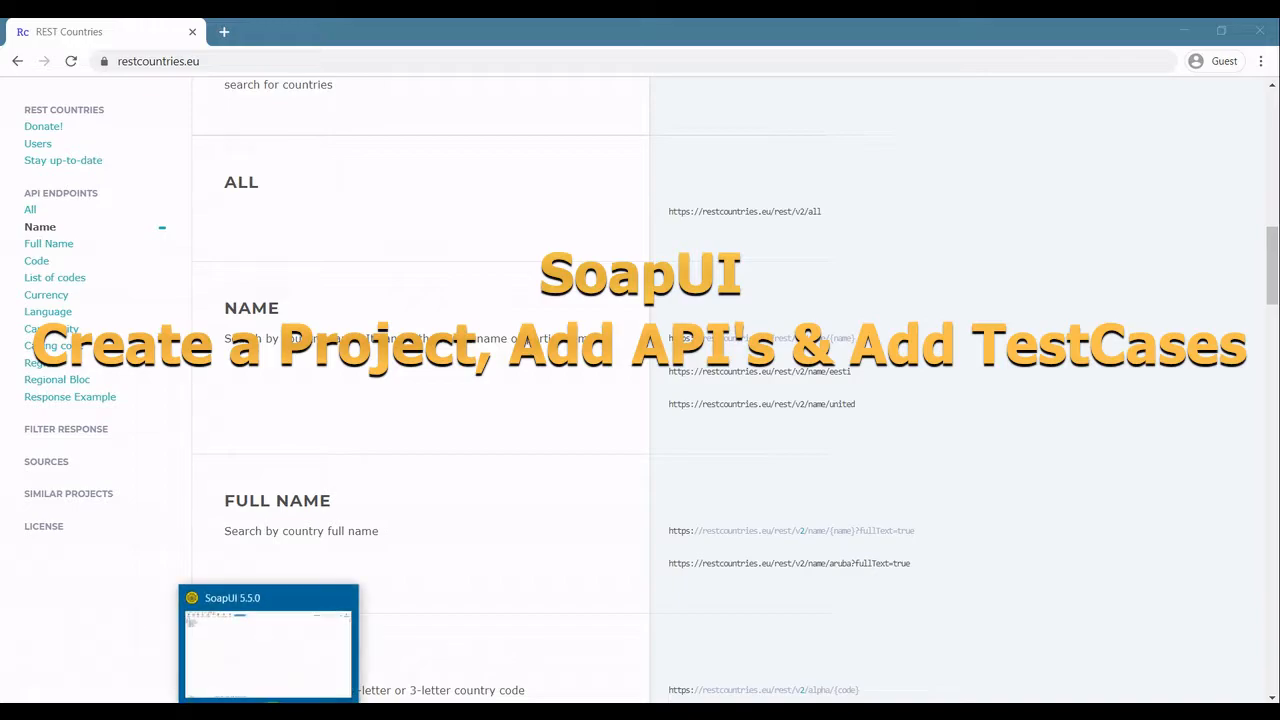
Browse the REST Countries API endpoint documentation in the browser.
left_click(268, 645)
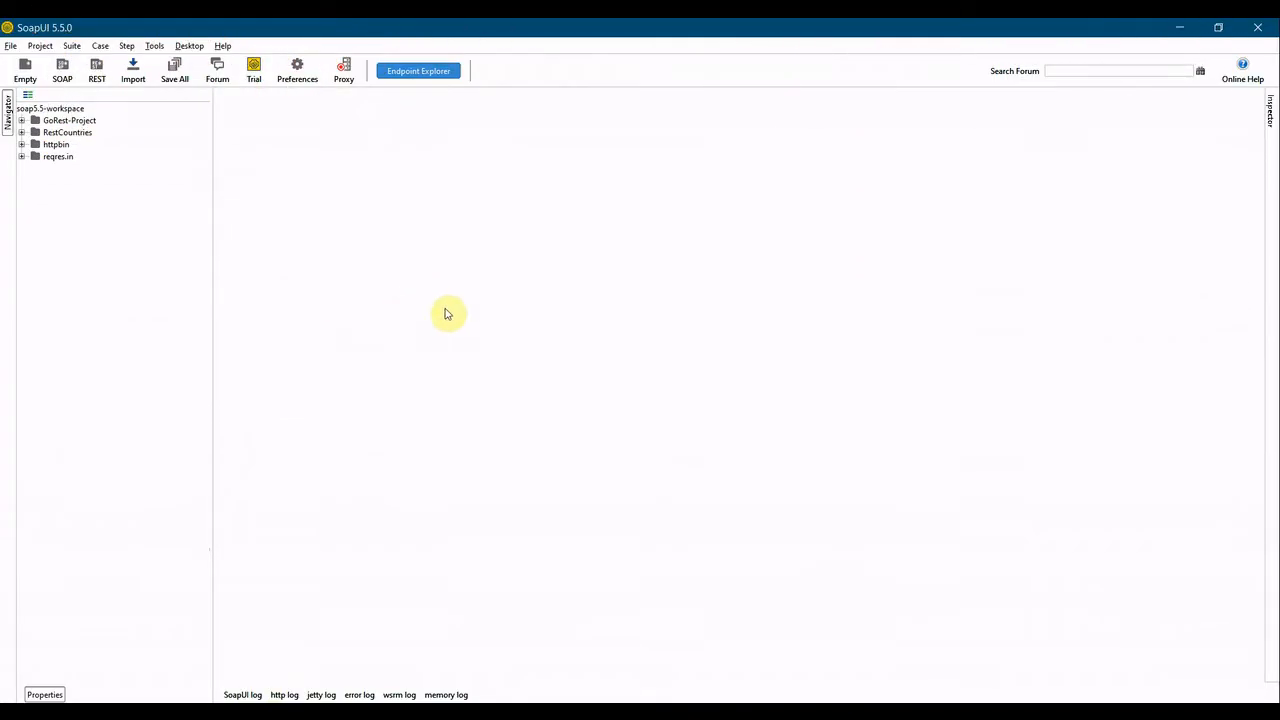
key("alt+Tab")
scroll(400, 335, "up", 2)
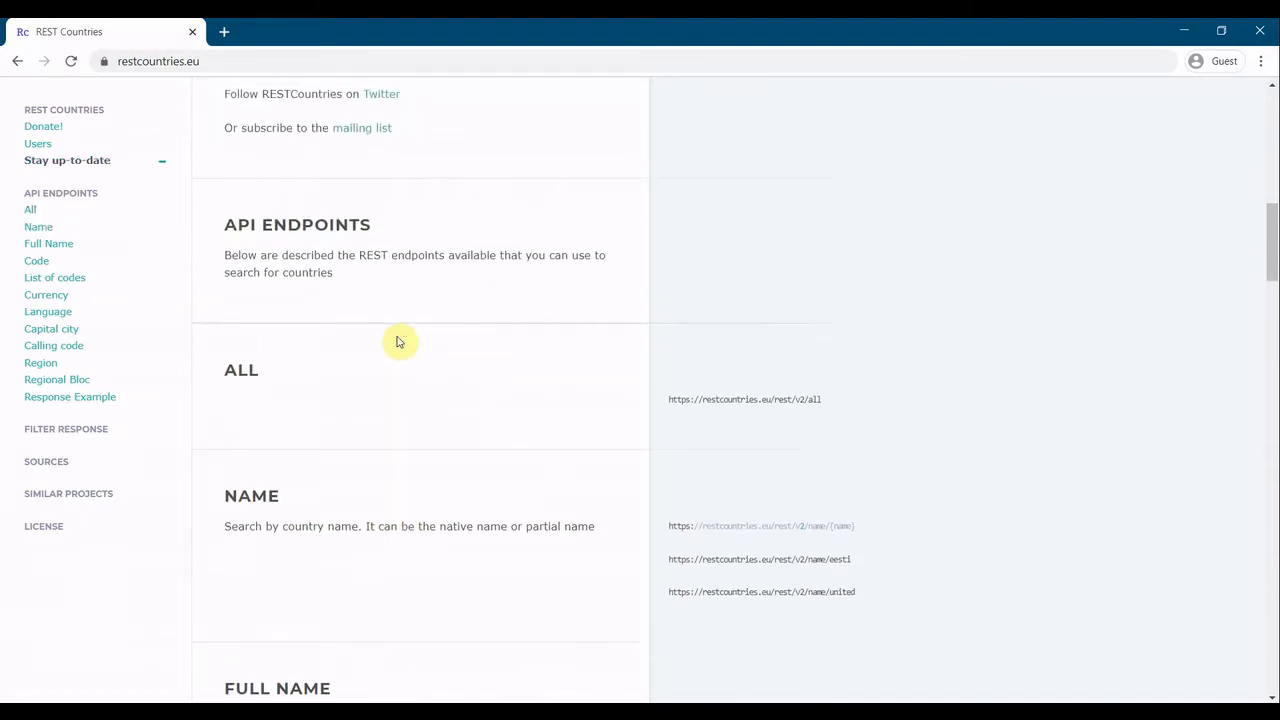
scroll(400, 337, "up", 1)
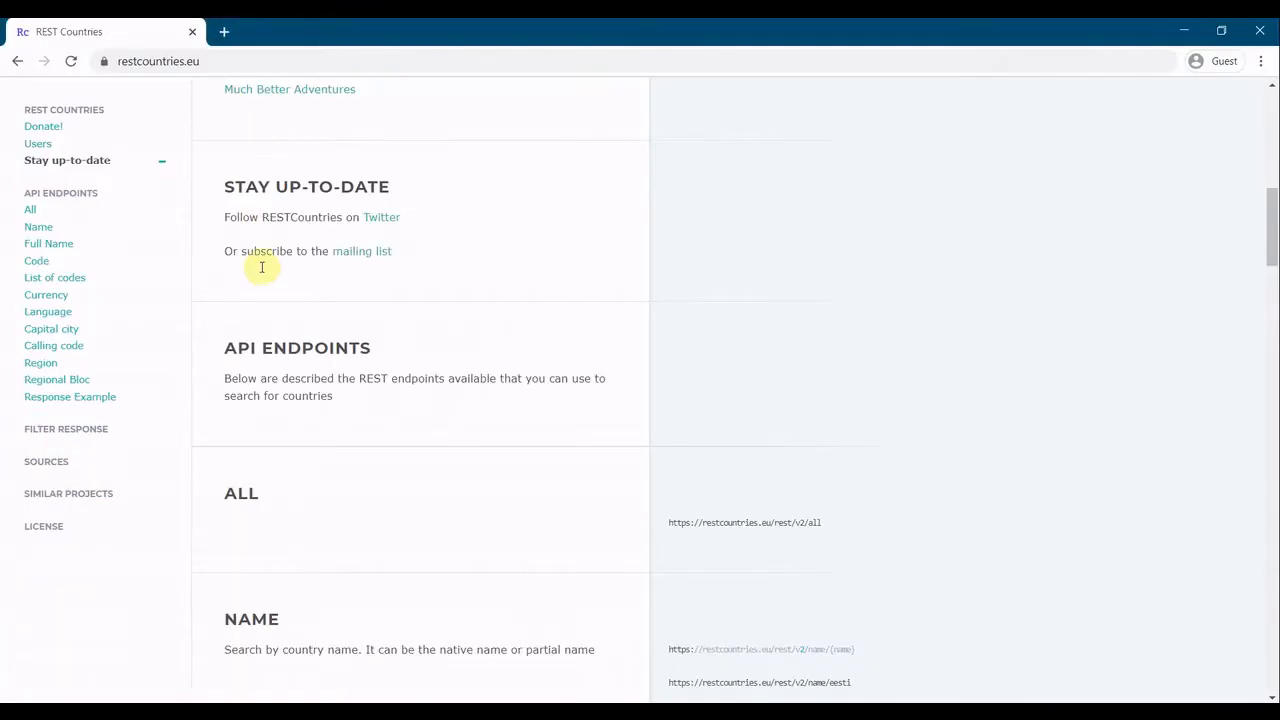
scroll(261, 410, "down", 2)
scroll(261, 410, "down", 4)
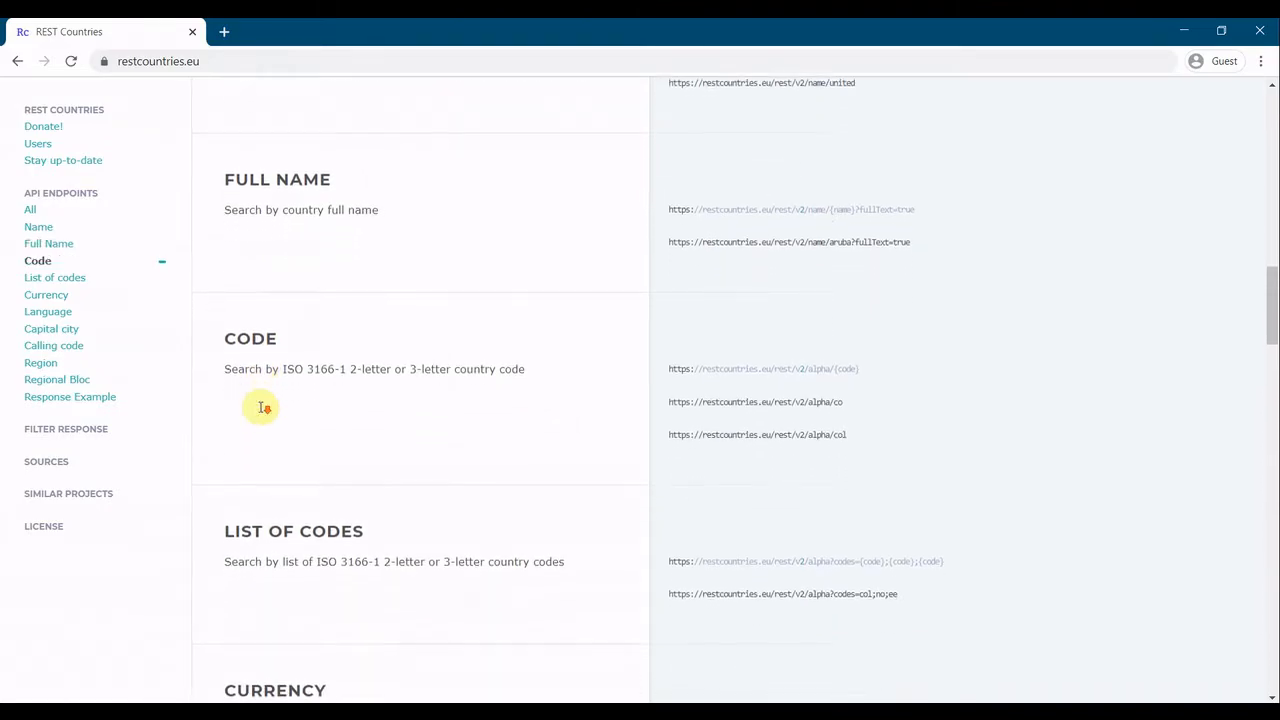
scroll(263, 411, "up", 1)
scroll(323, 400, "up", 1)
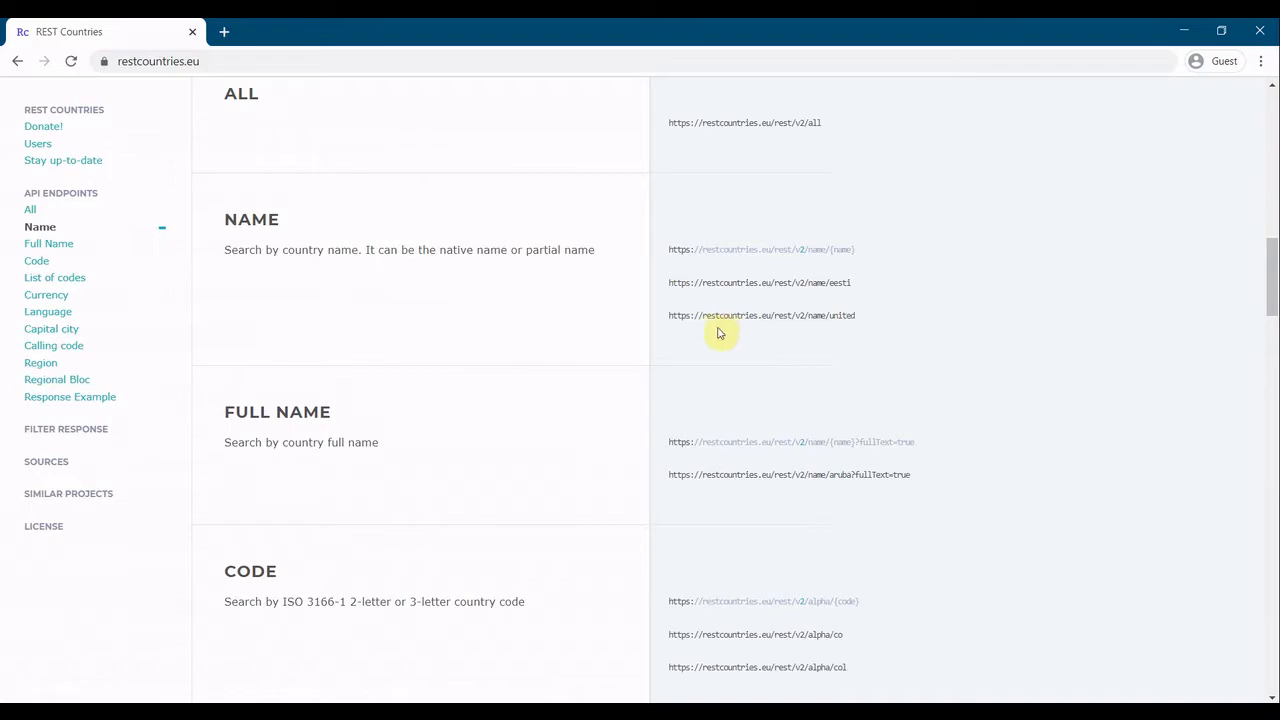
triple_click(674, 316)
right_click(674, 316)
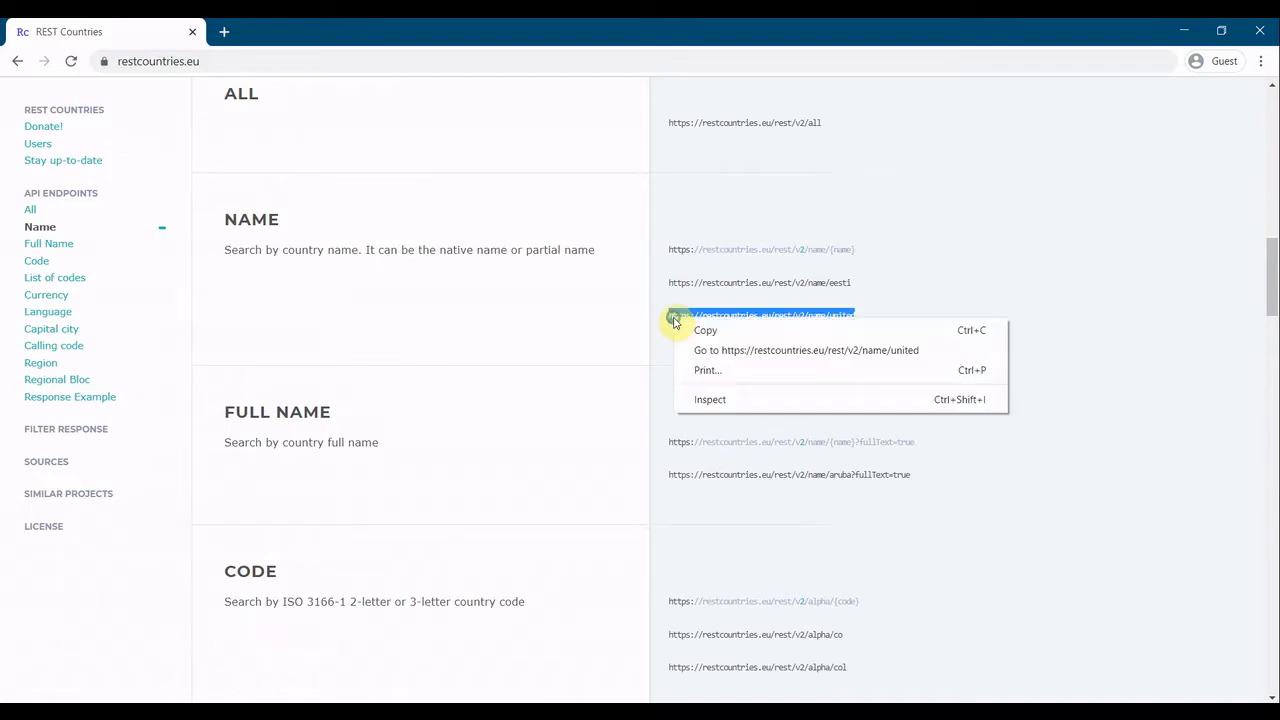
left_click(686, 329)
key("alt+Tab")
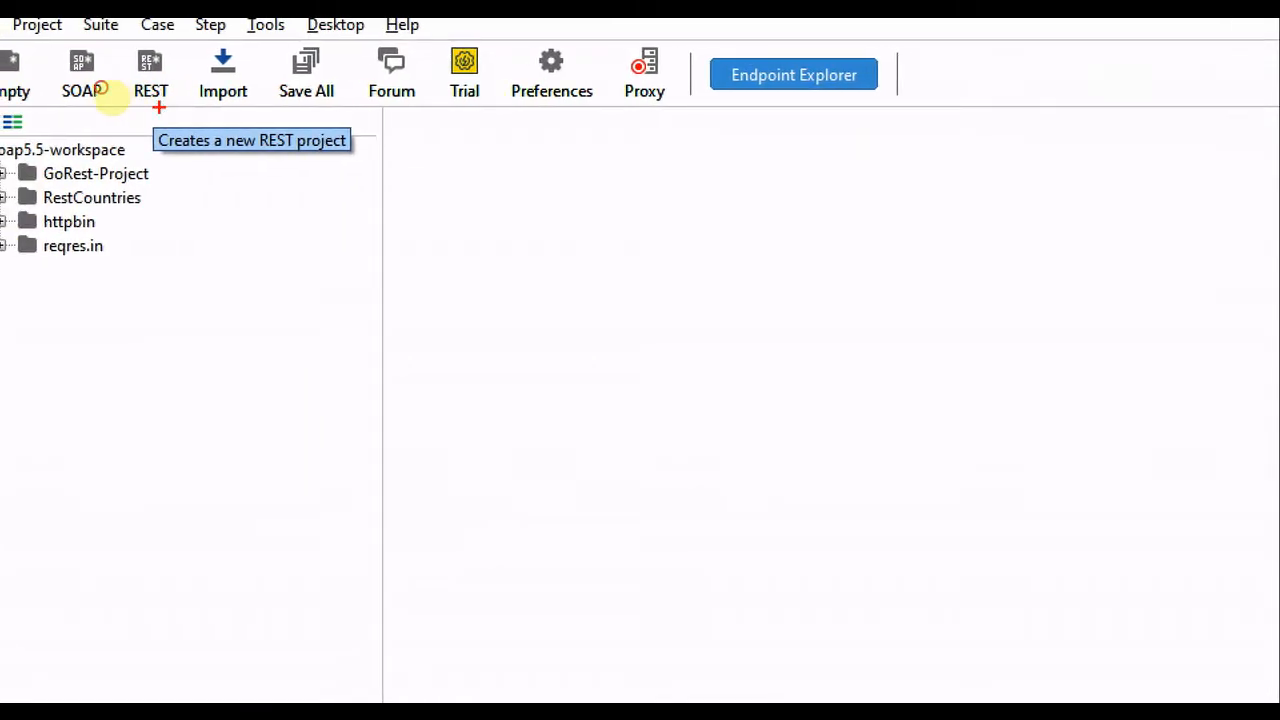
left_click_drag(136, 106, 164, 106)
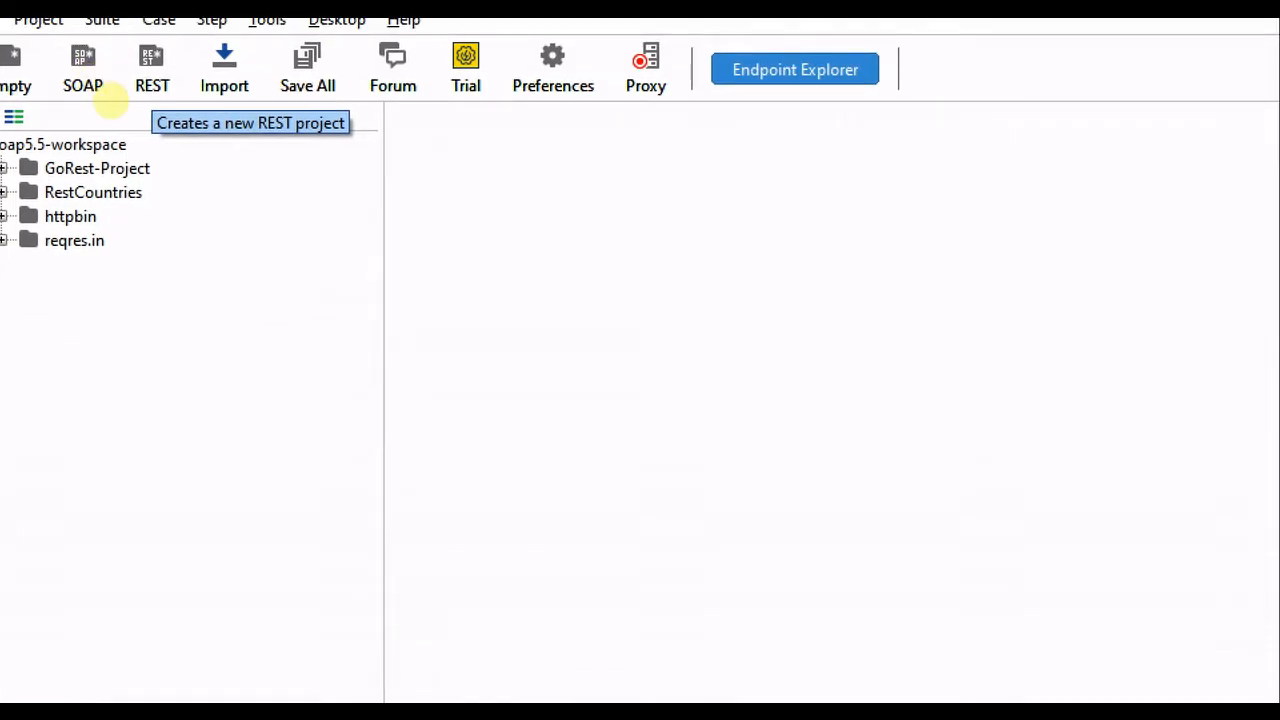
left_click(152, 78)
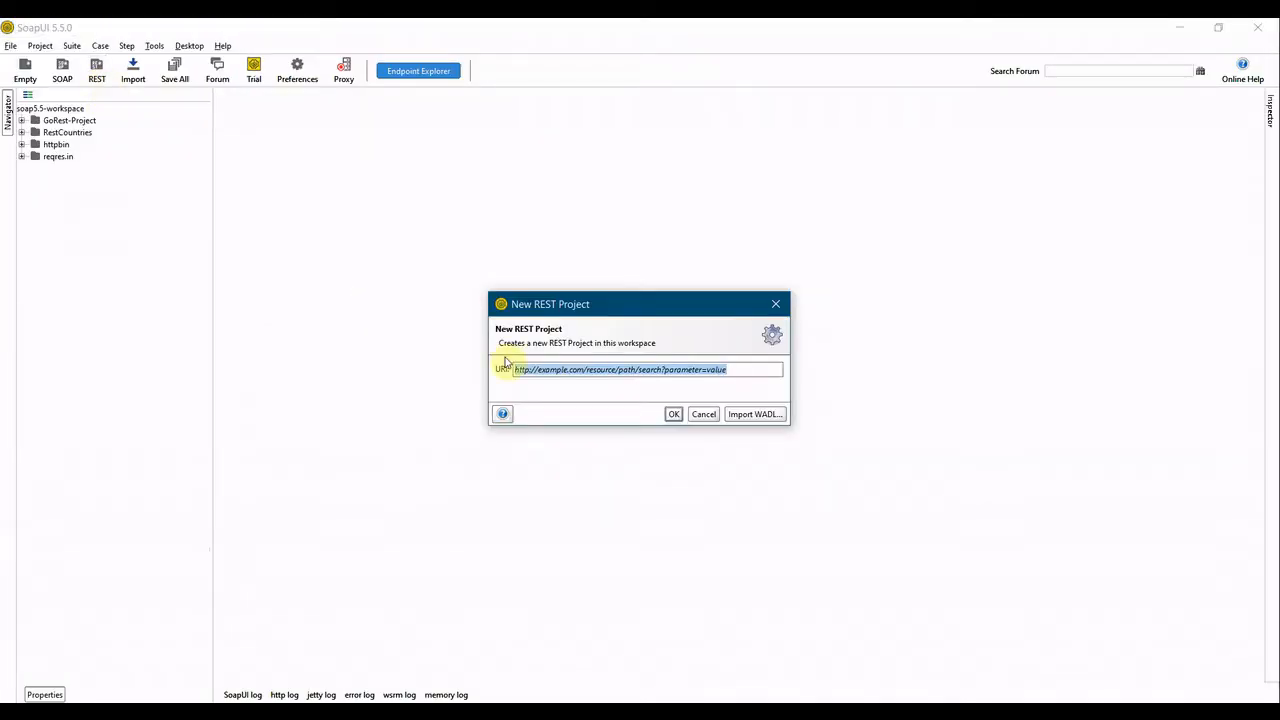
key("Delete")
key("ctrl+v")
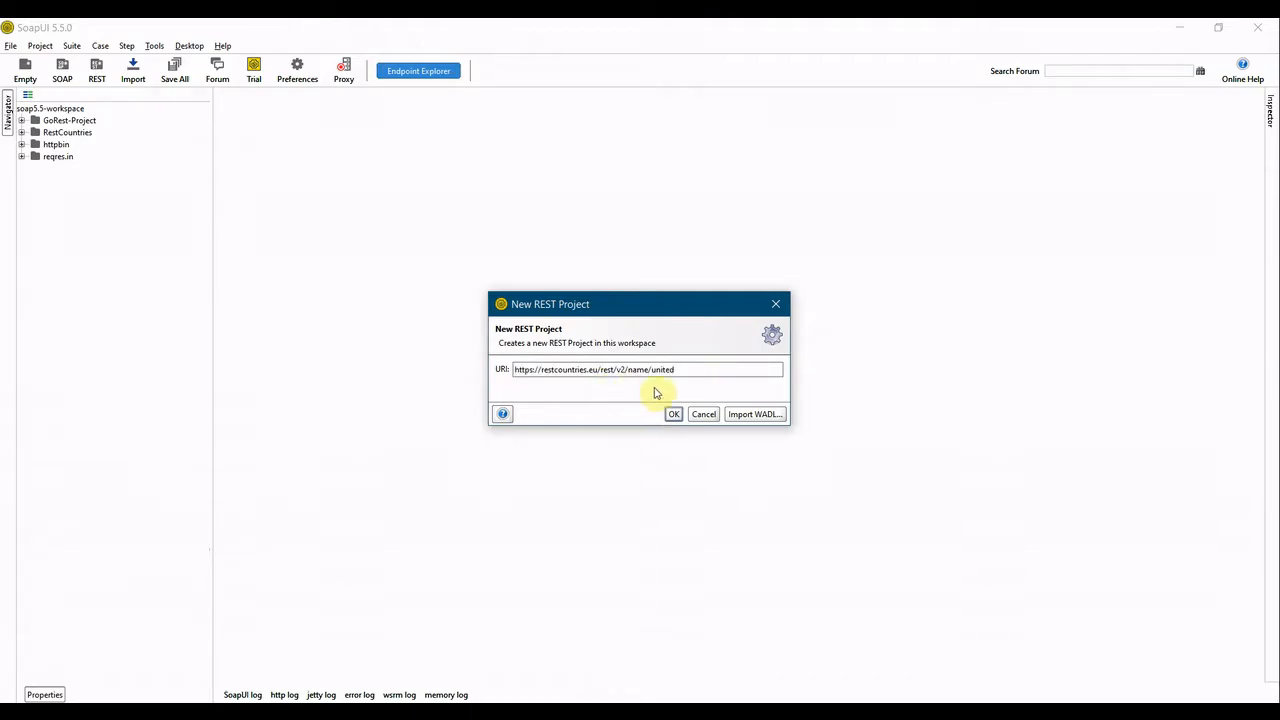
left_click(672, 414)
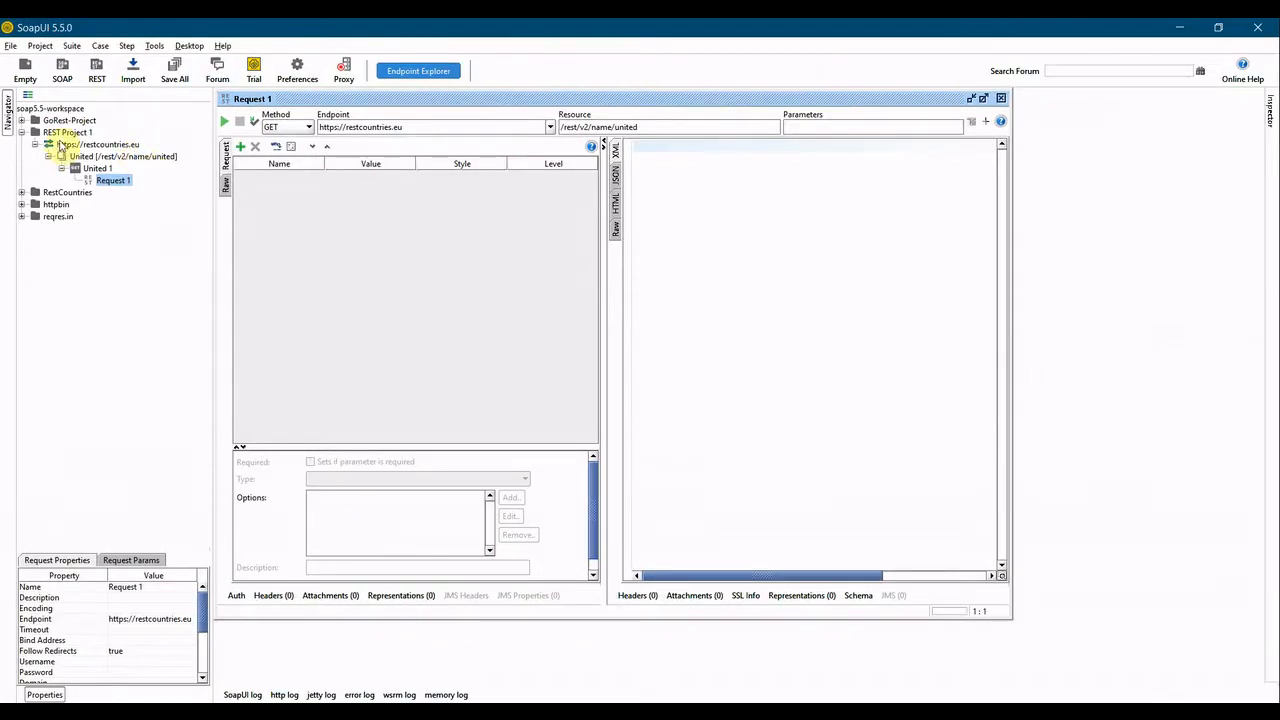
Rename the new REST project as CountriesInfoProject.
right_click(60, 134)
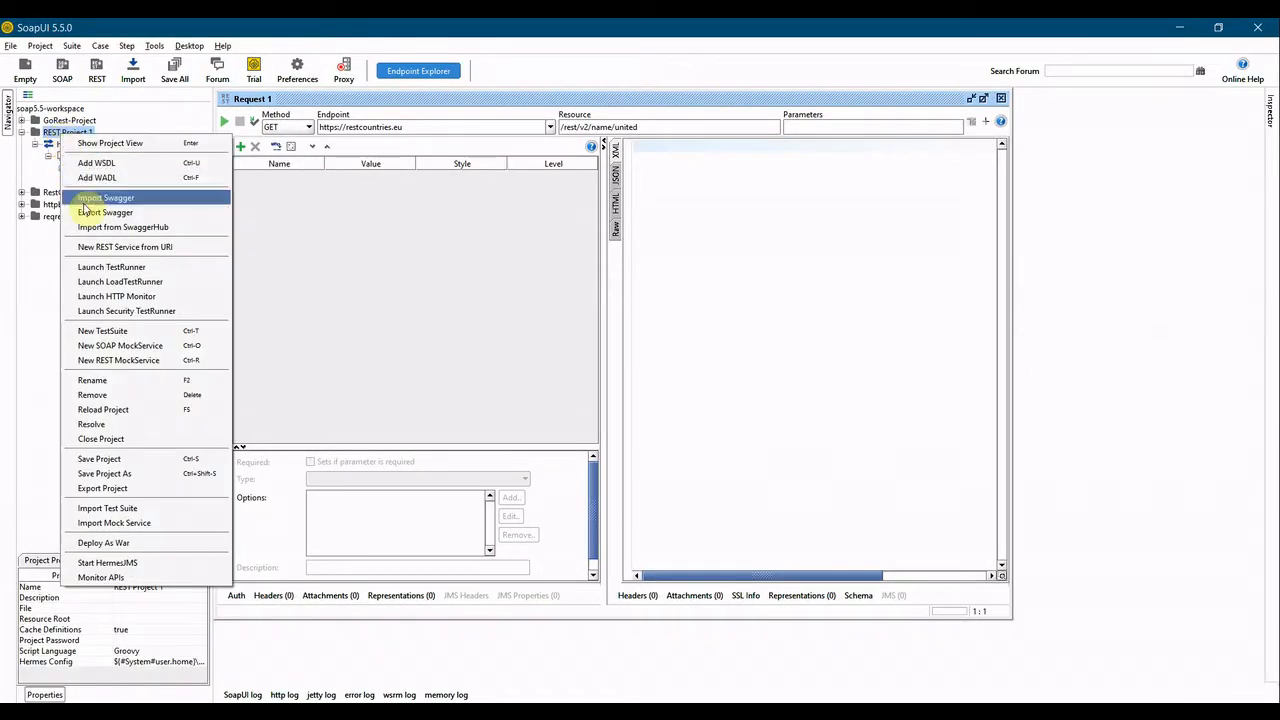
left_click(95, 380)
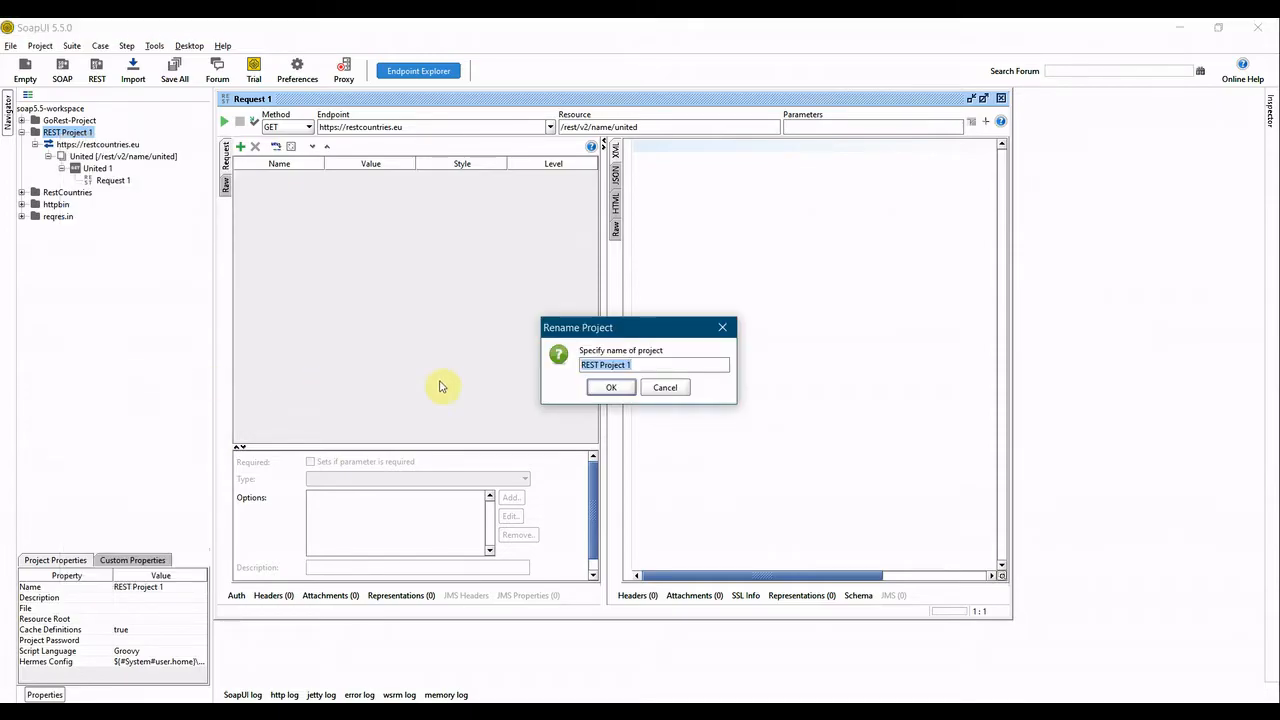
type("CountriesInfoProj")
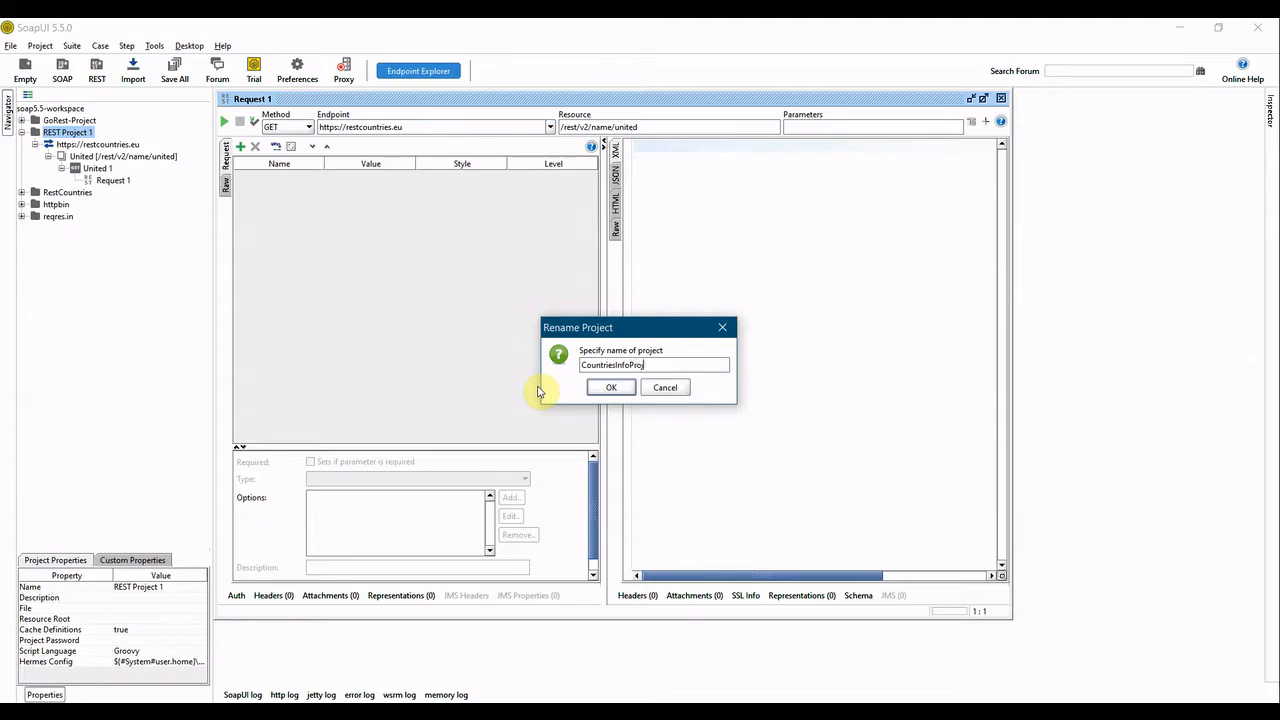
type("ect")
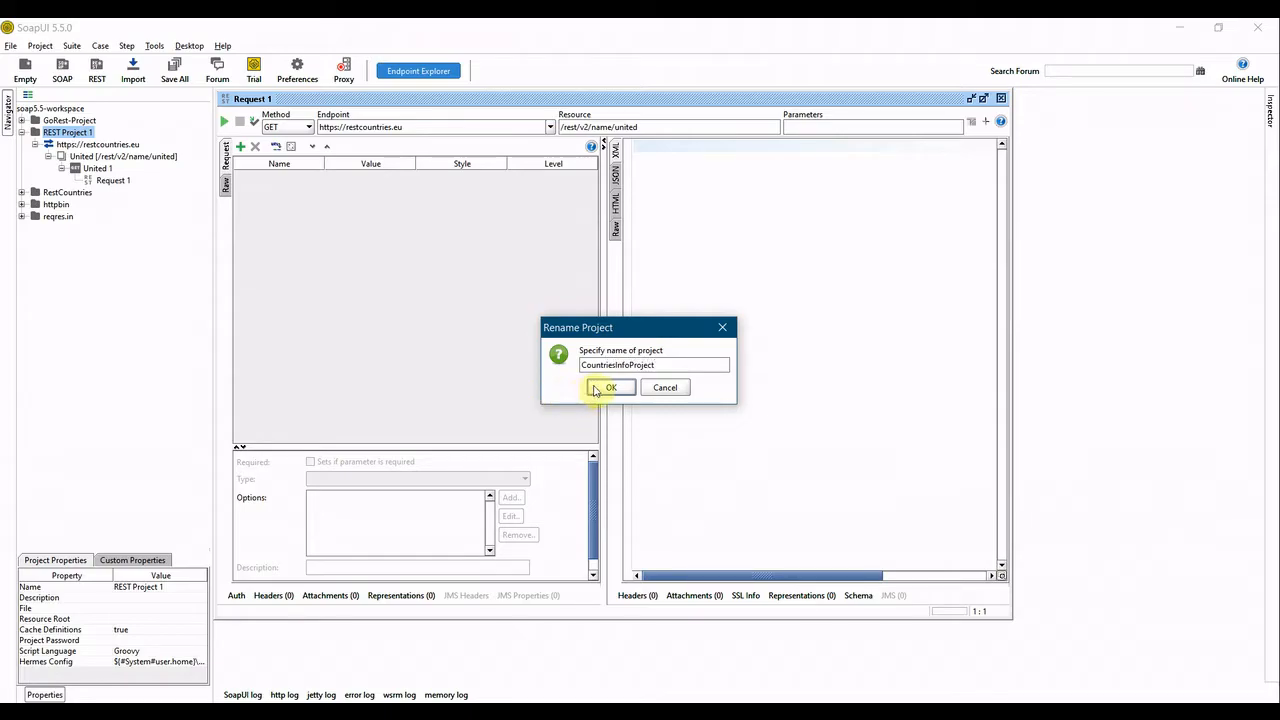
left_click(603, 388)
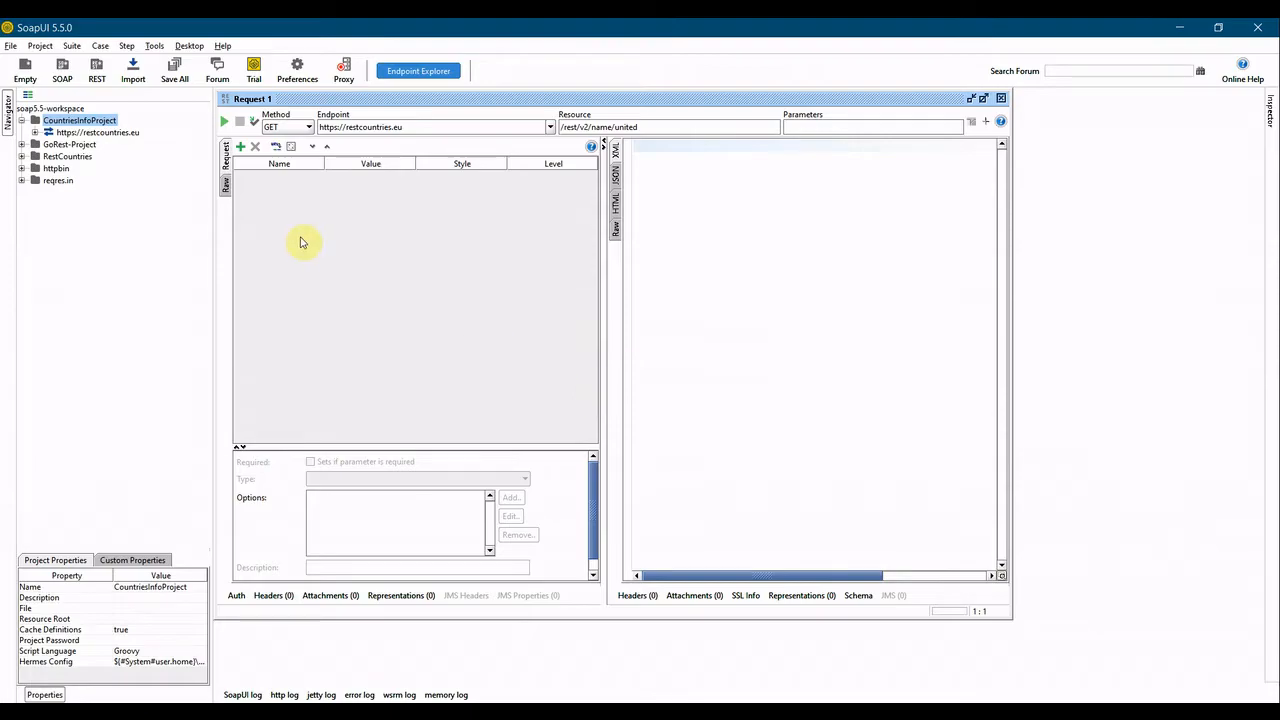
Rename the United resource under the restcountries.eu service as getcountrybyName.
left_click(35, 133)
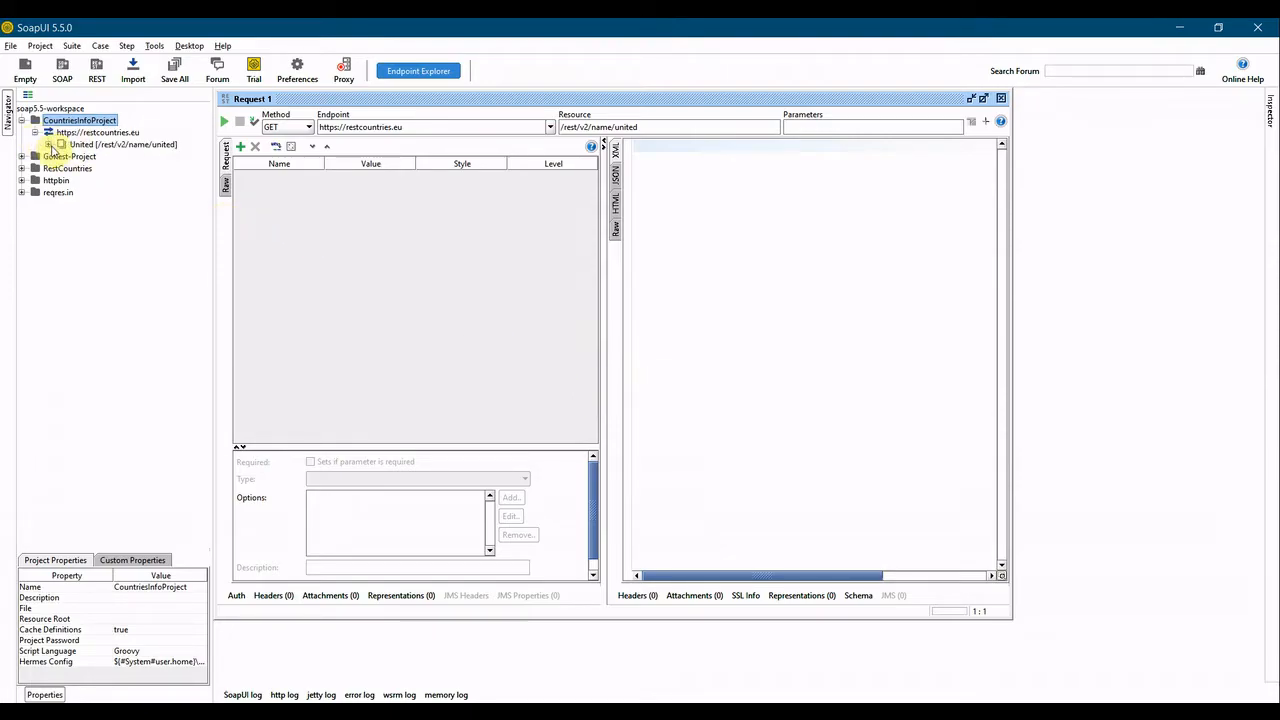
left_click(48, 145)
left_click(61, 156)
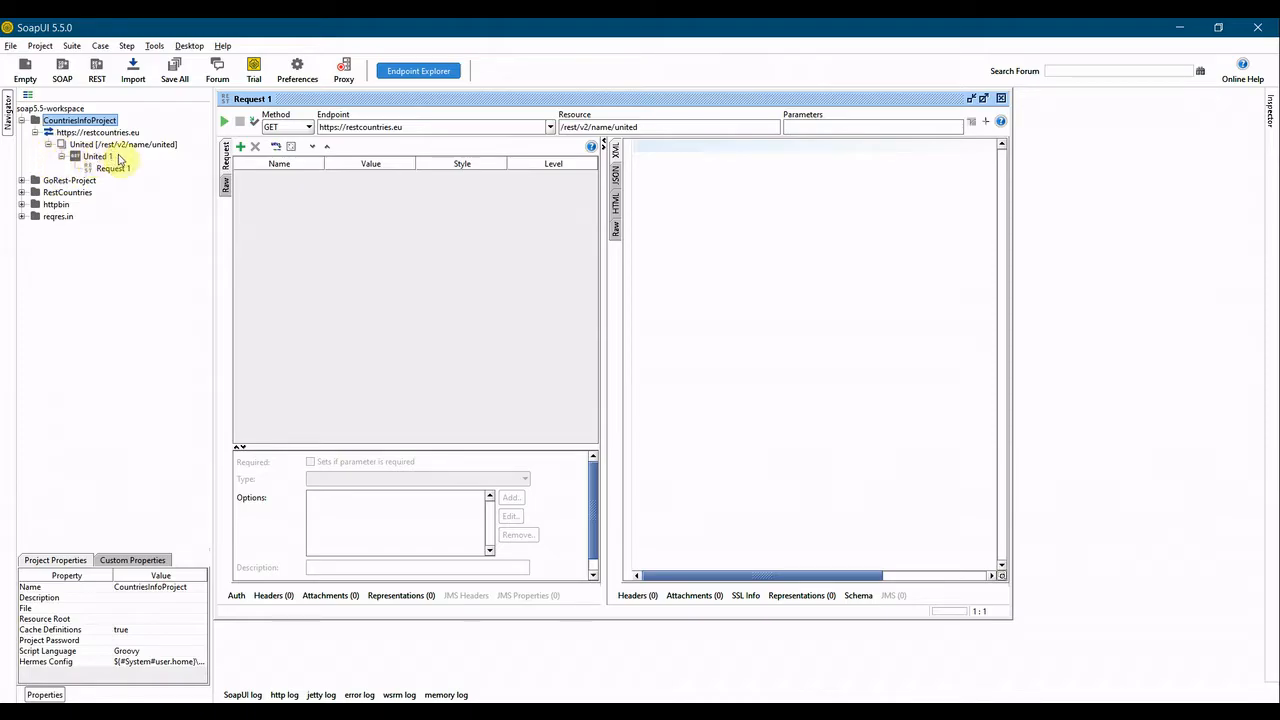
right_click(86, 148)
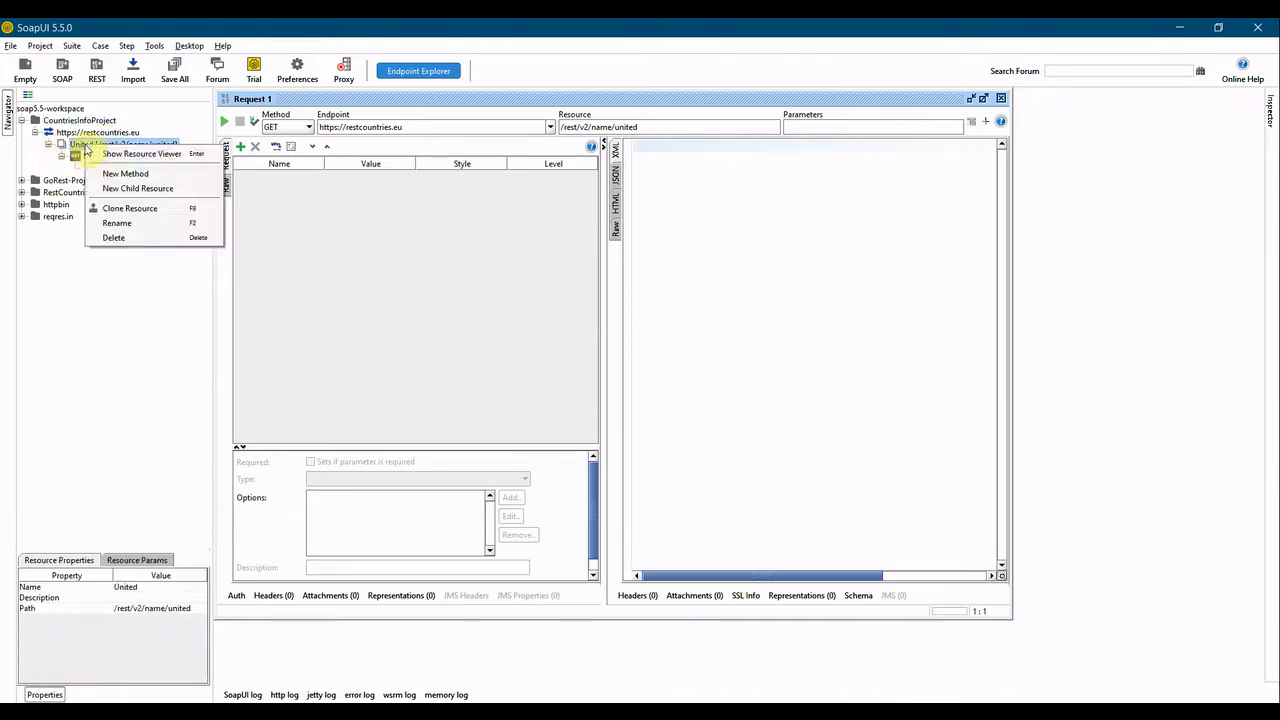
left_click(115, 222)
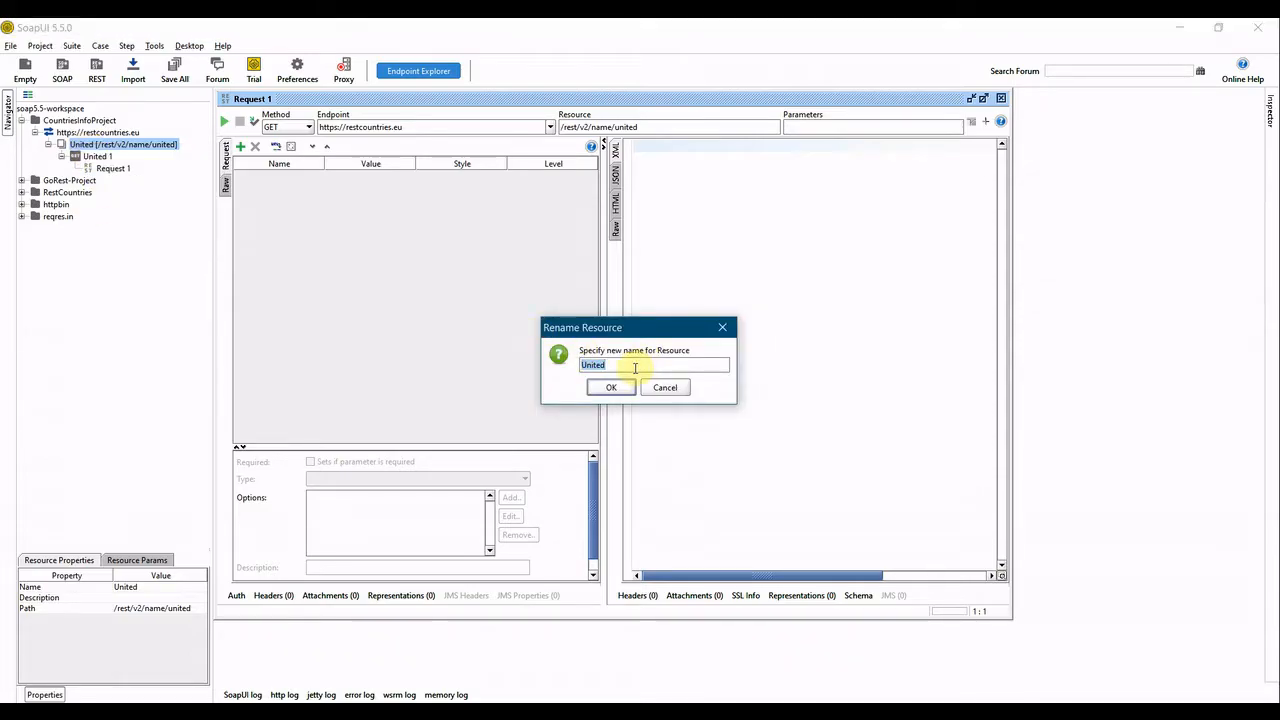
type("getcountrybyNam")
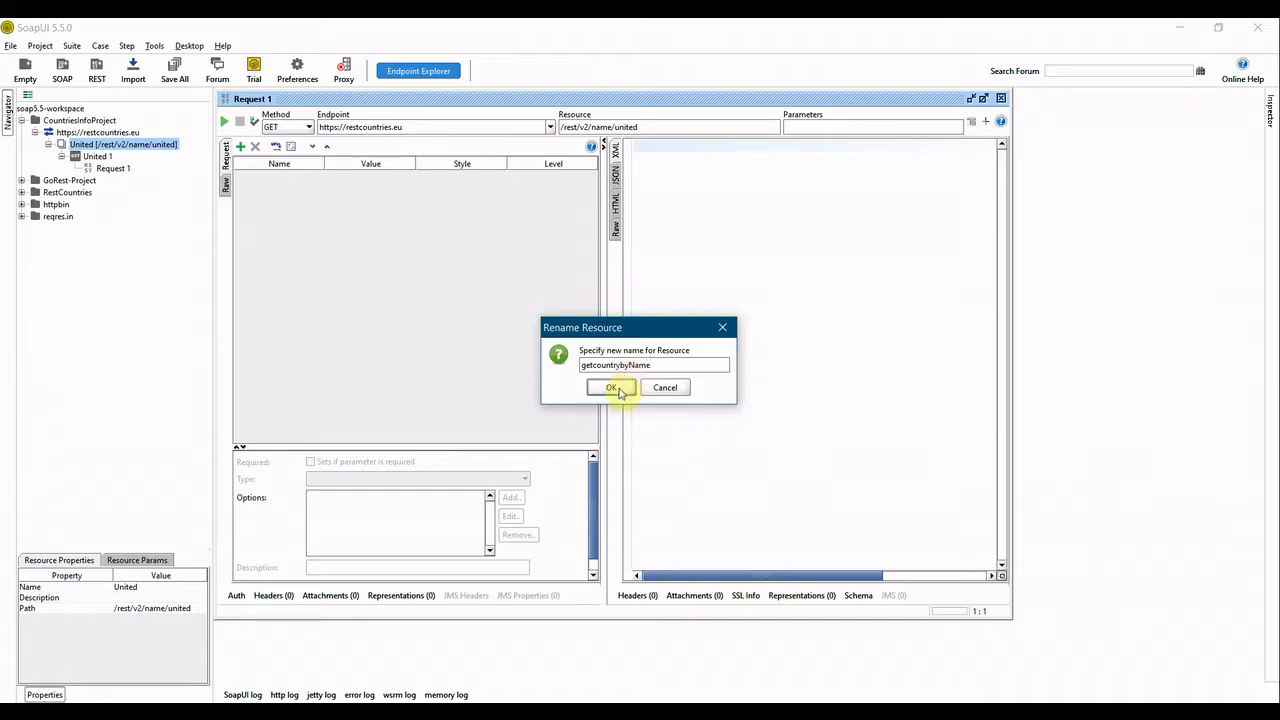
left_click(612, 388)
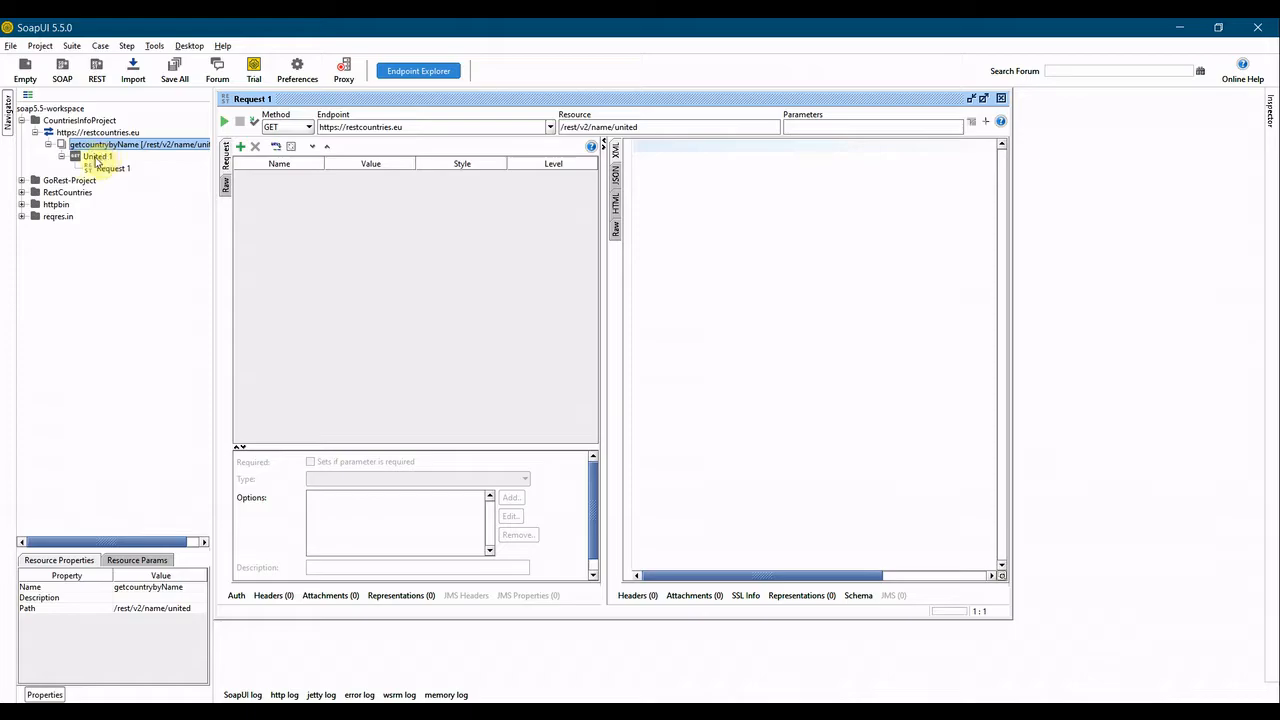
Change the request's resource path to /rest/v2/name/India, send the request and show the JSON response.
double_click(620, 127)
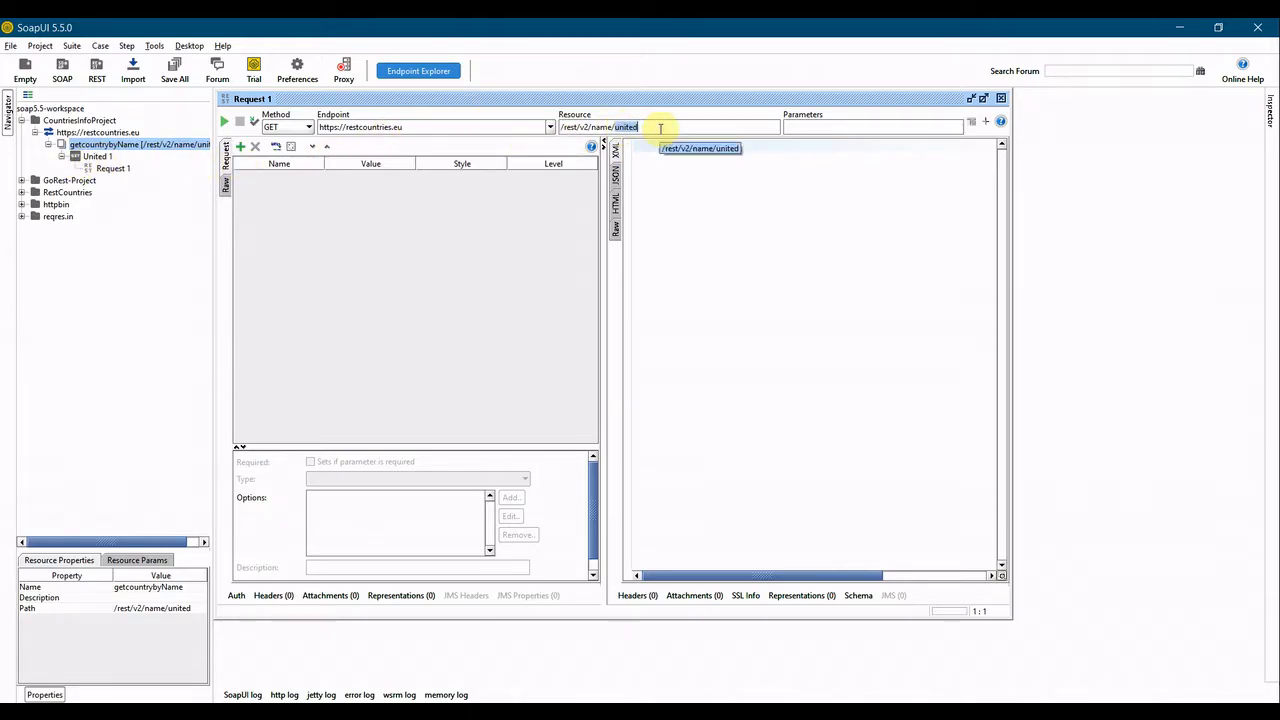
type("India")
left_click(224, 121)
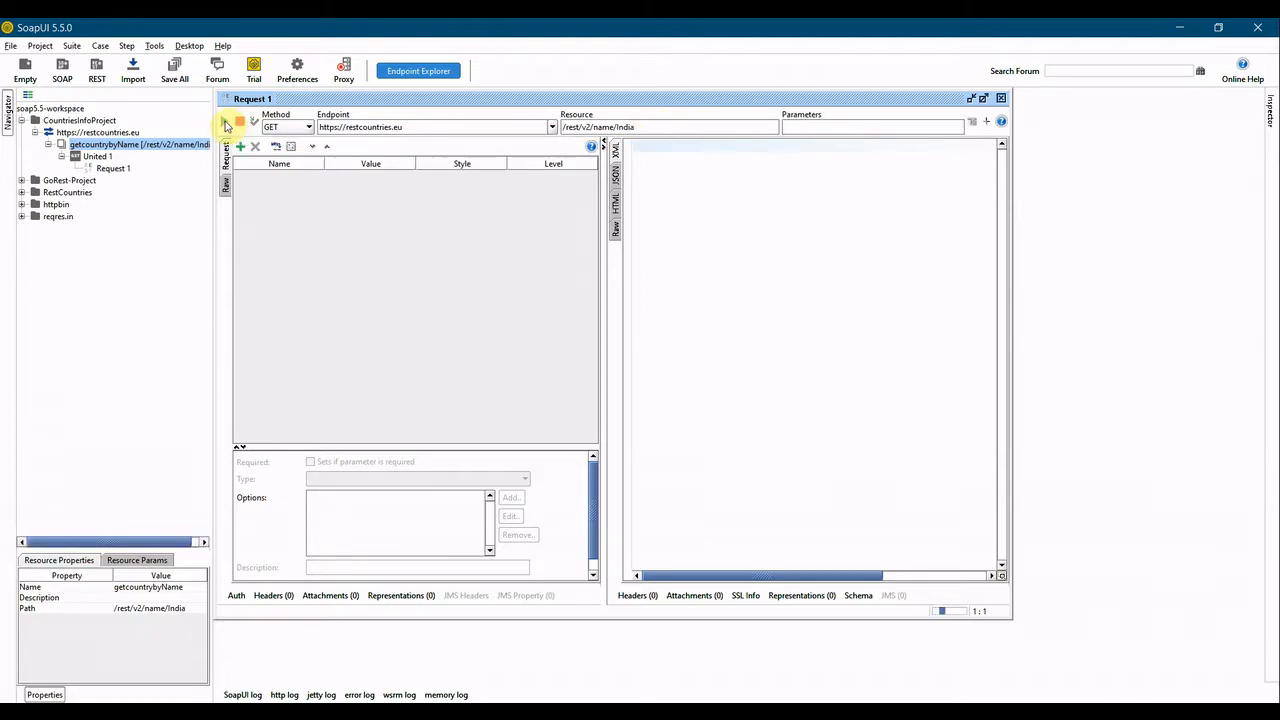
left_click(570, 174)
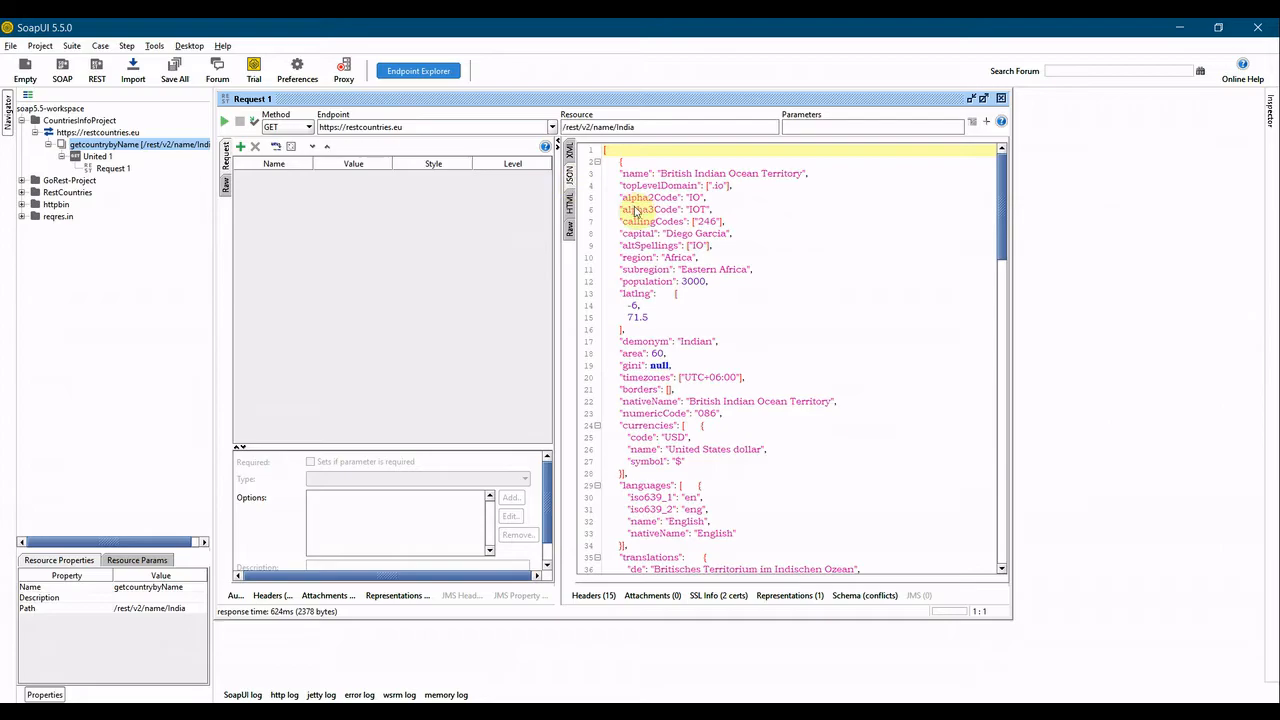
Scroll through the JSON response with the request editor maximized.
scroll(678, 327, "down", 5)
scroll(678, 327, "down", 9)
scroll(686, 329, "up", 9)
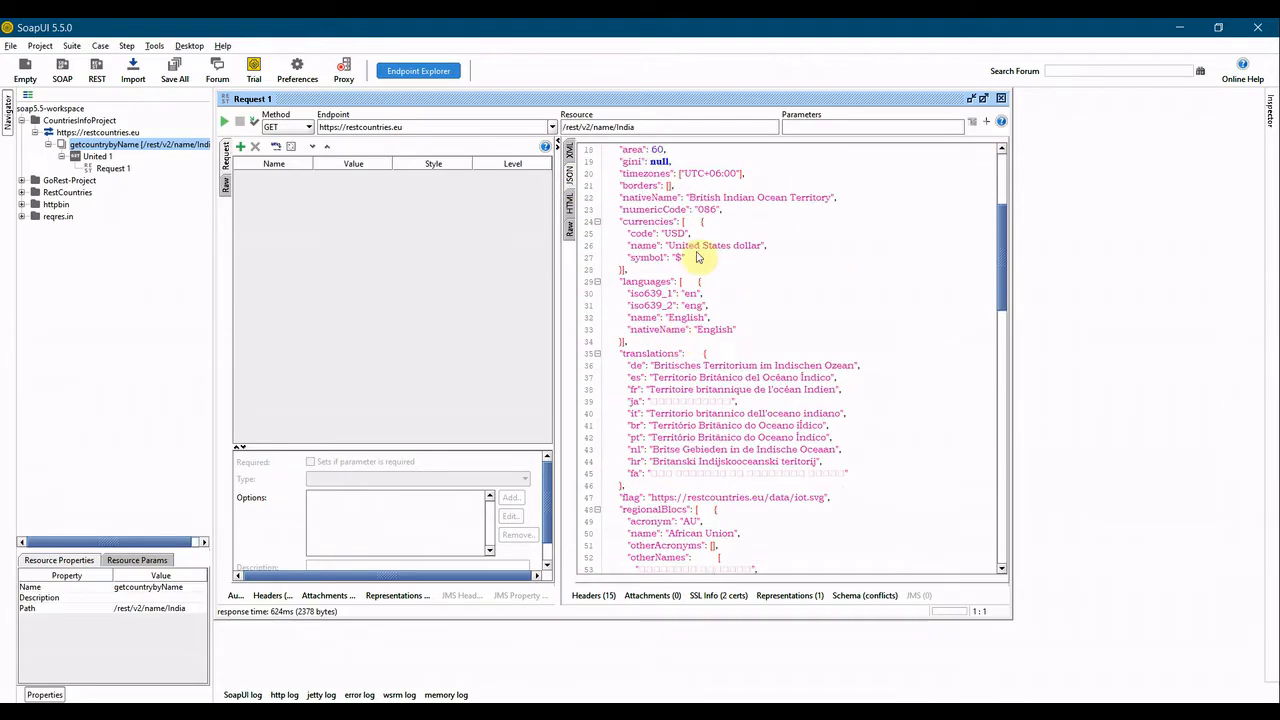
double_click(703, 105)
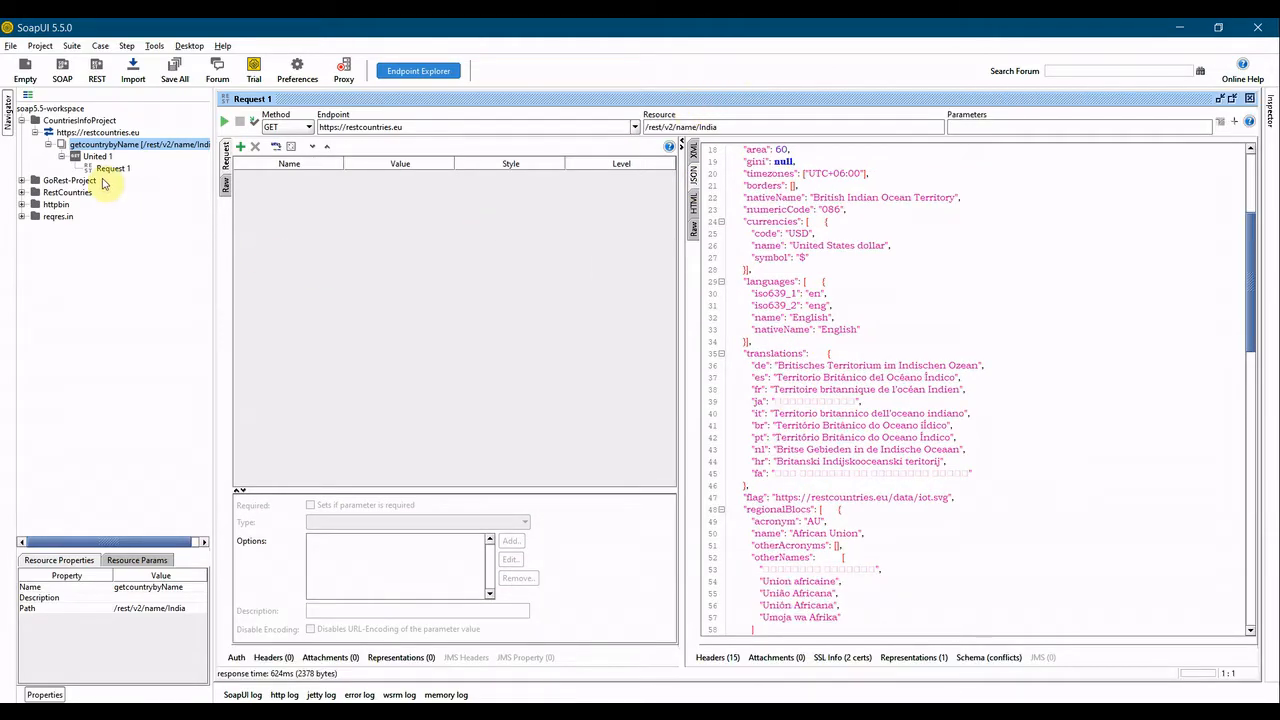
left_click(47, 144)
Copy the currency endpoint path rest/v2/currency/cop from the REST Countries documentation page in the browser.
key("alt+Tab")
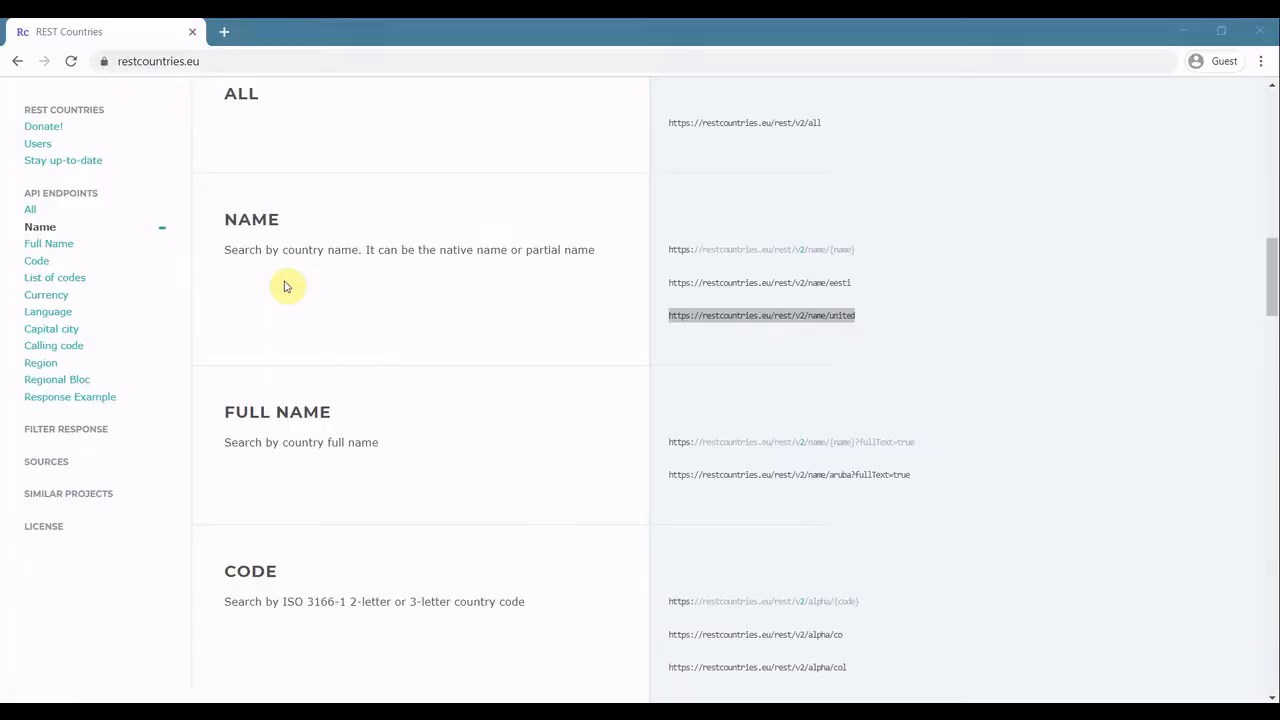
scroll(366, 424, "down", 3)
scroll(366, 424, "down", 7)
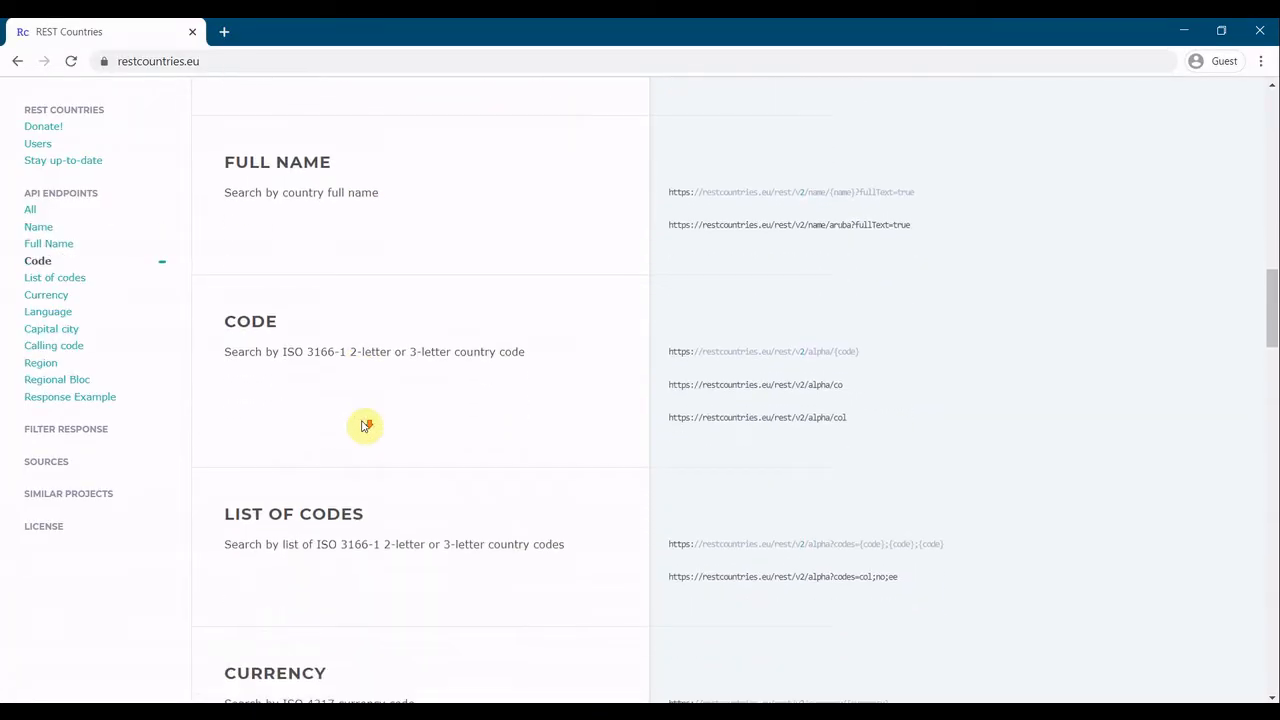
scroll(366, 424, "up", 2)
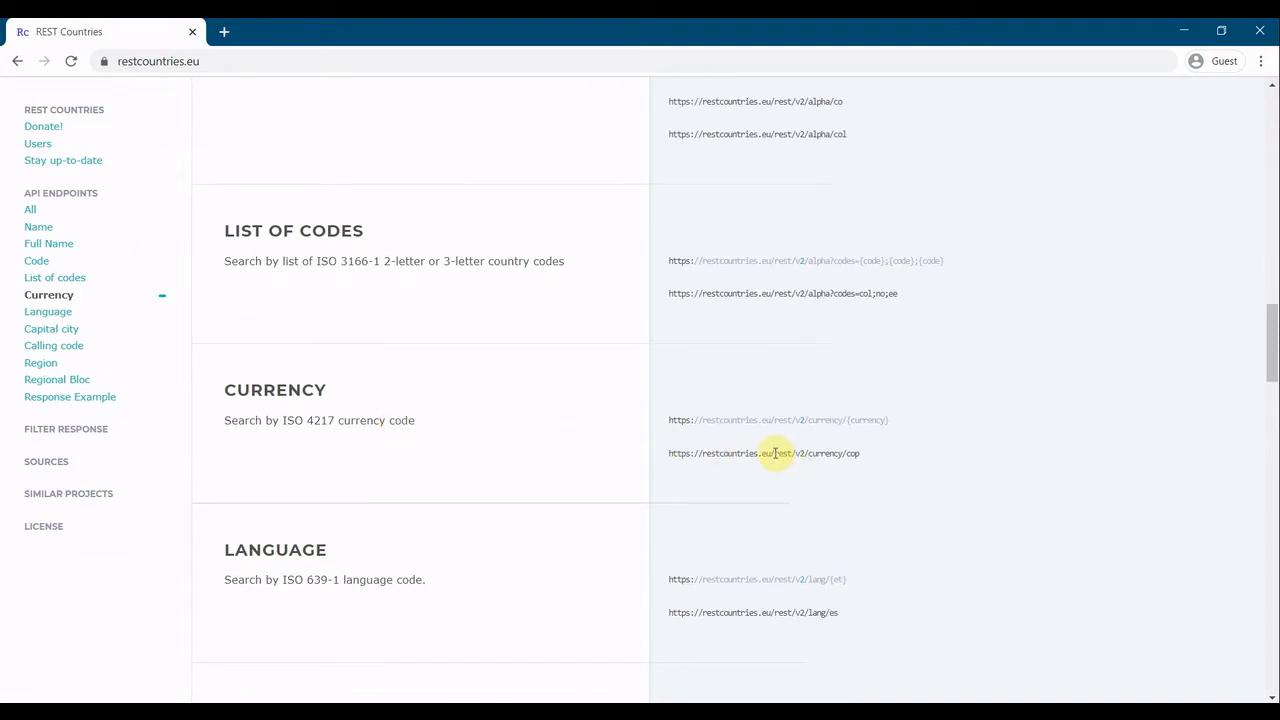
left_click_drag(785, 453, 858, 455)
key("ctrl+c")
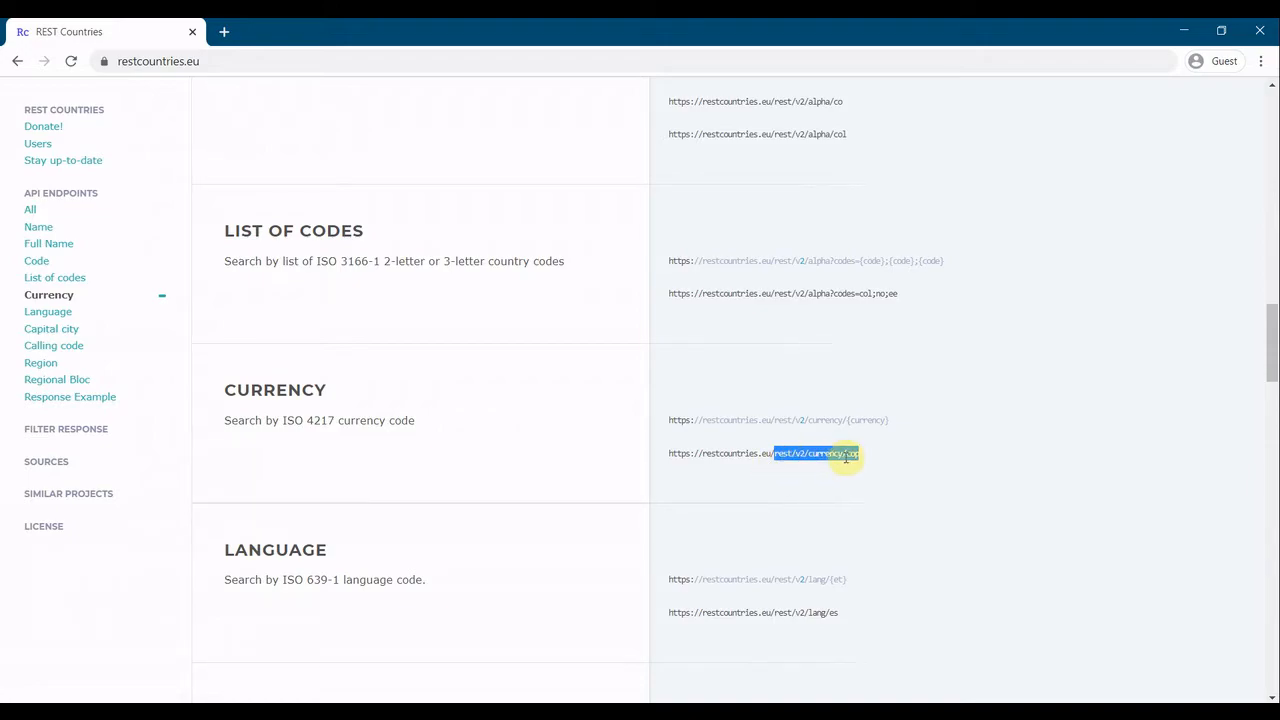
key("alt+Tab")
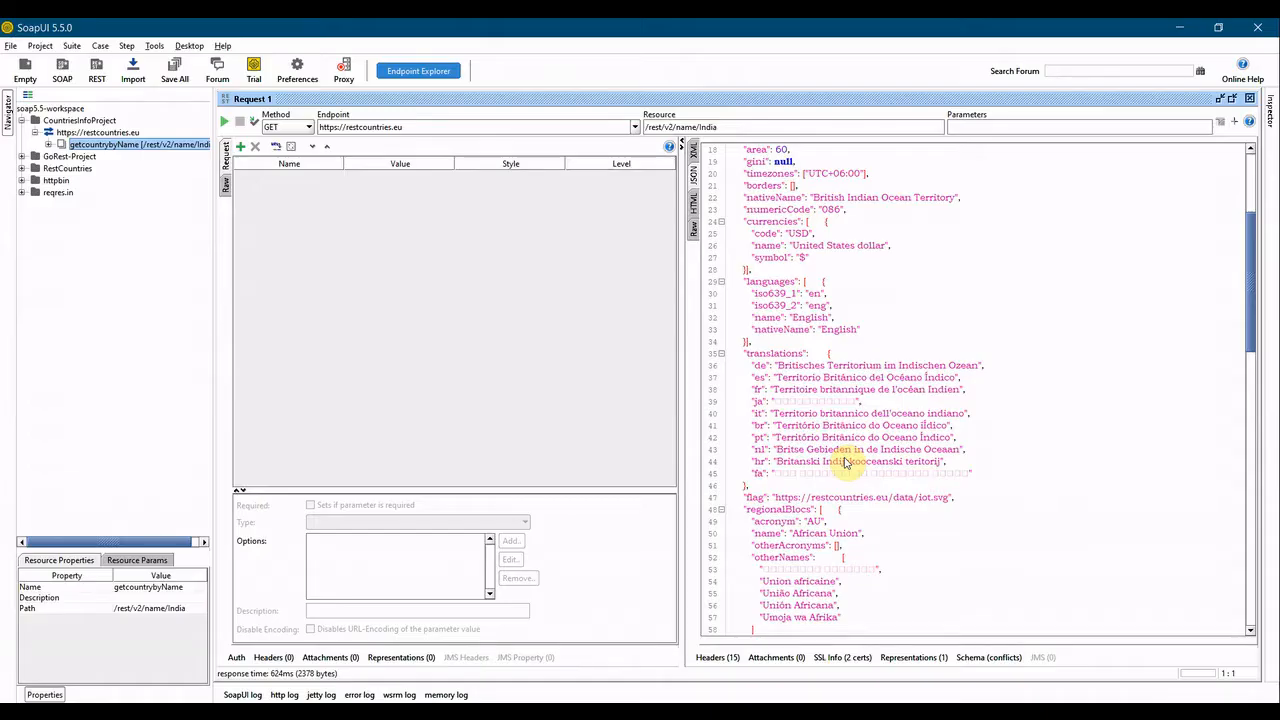
Add a new resource with path rest/v2/currency/cop to the restcountries.eu service.
left_click(76, 134)
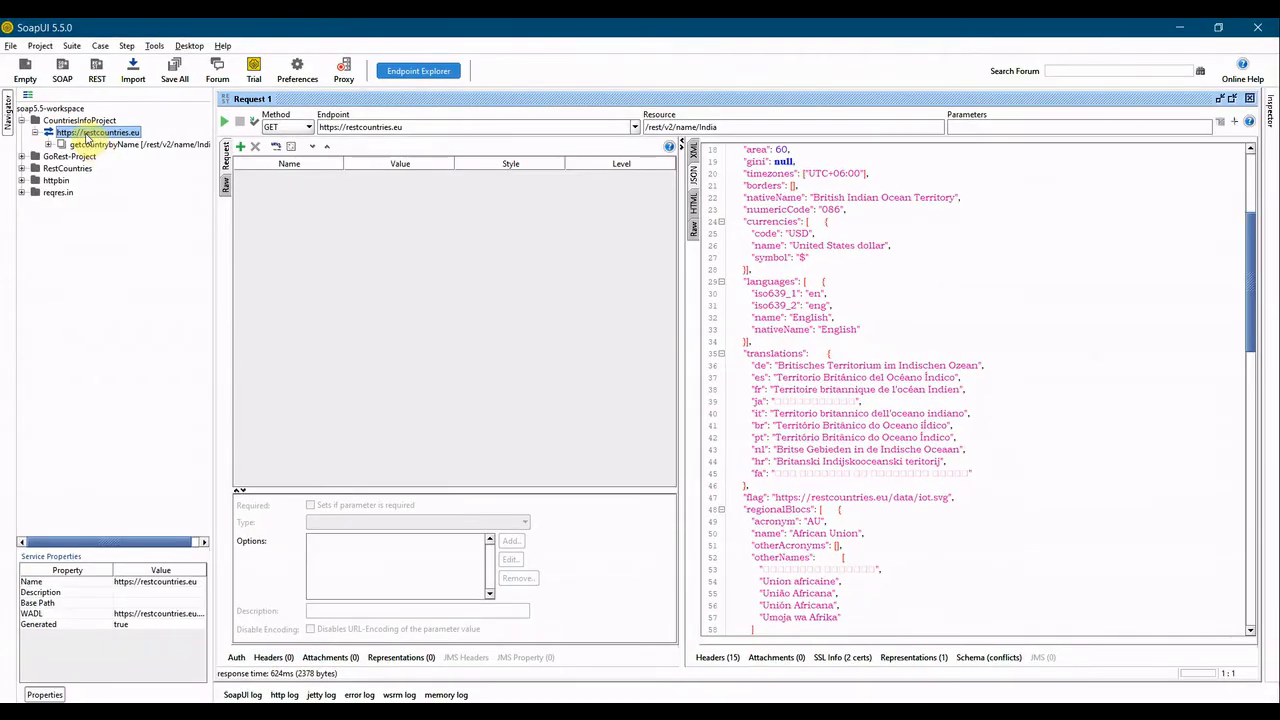
right_click(87, 138)
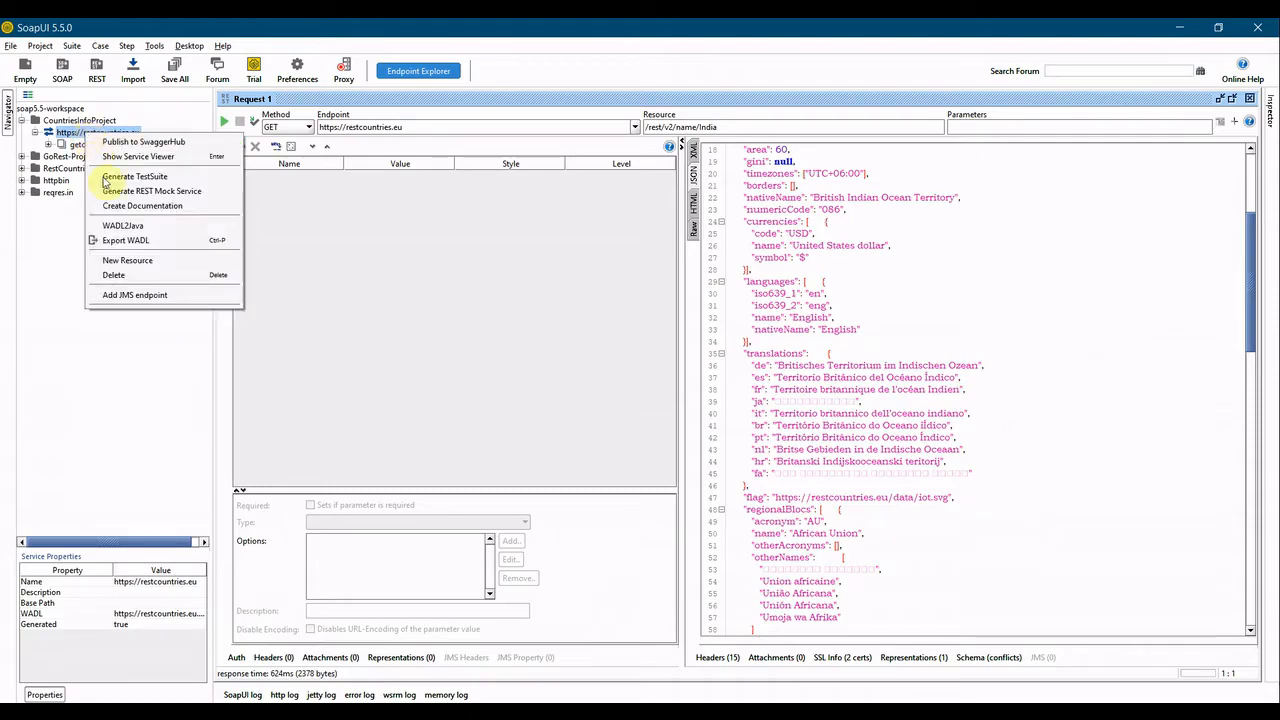
left_click(126, 260)
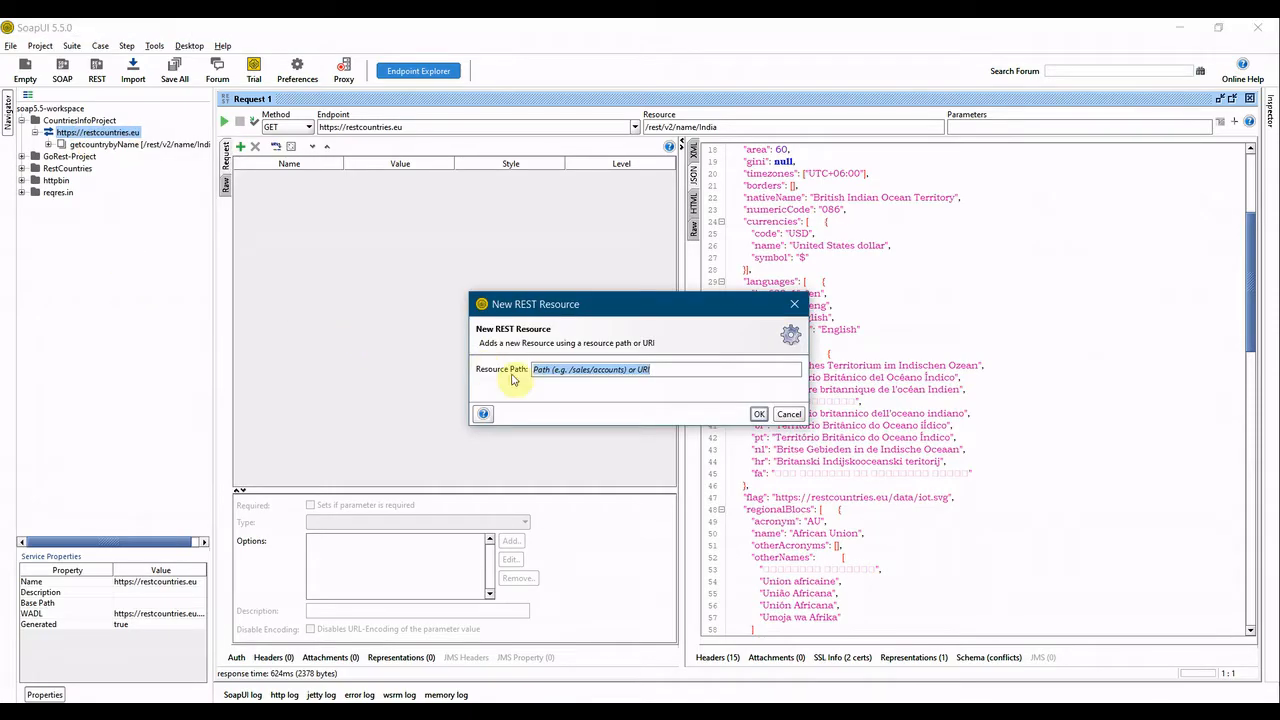
key("ctrl+v")
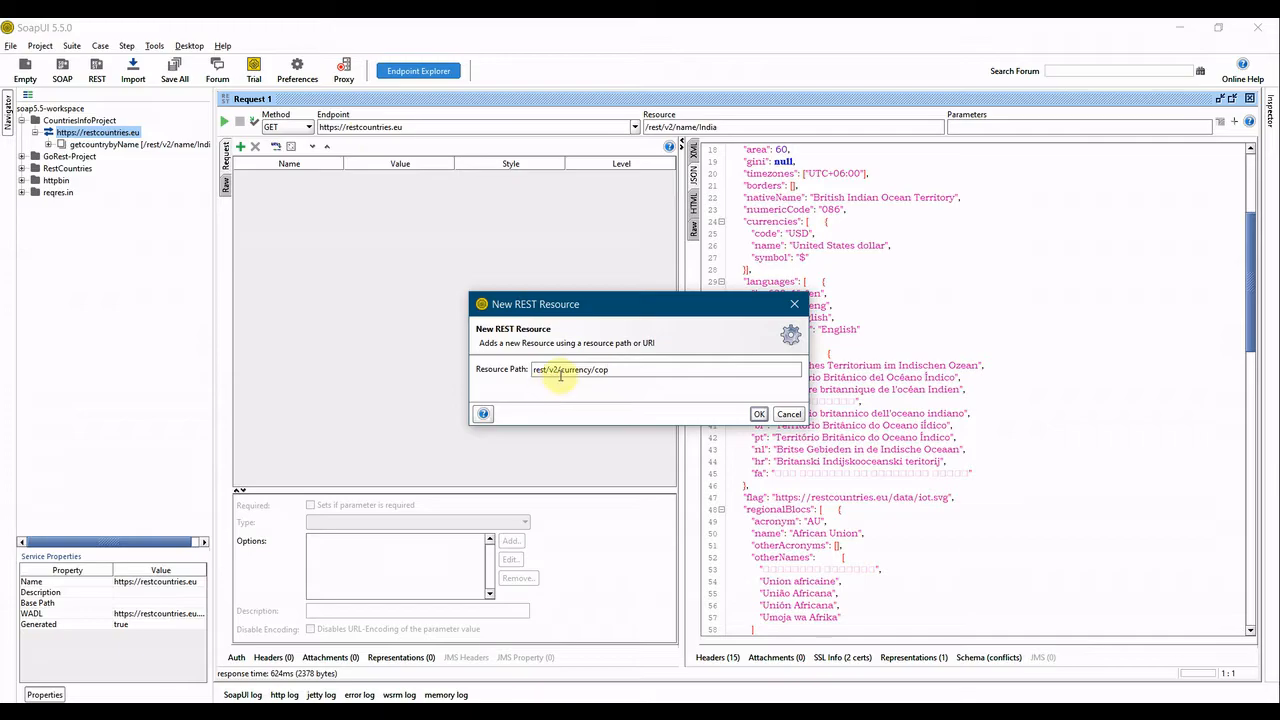
left_click(758, 414)
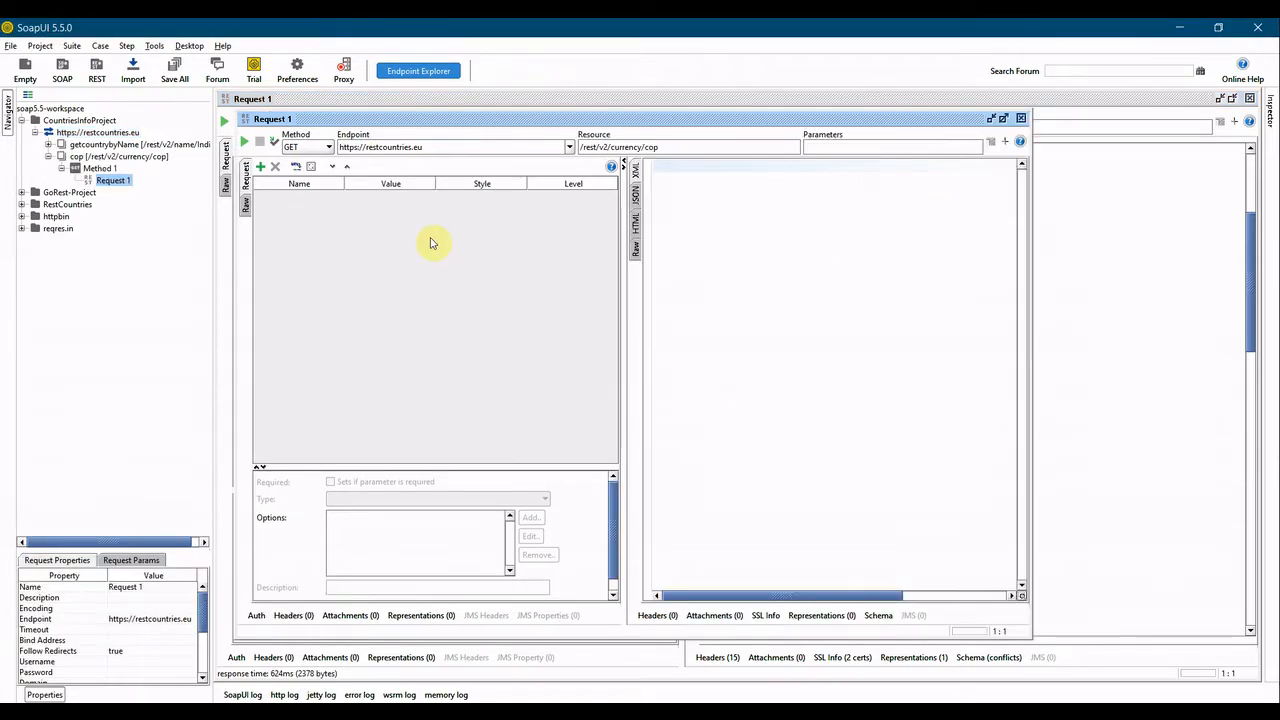
Rename the new cop resource as getBycurrency.
left_click(84, 158)
right_click(84, 160)
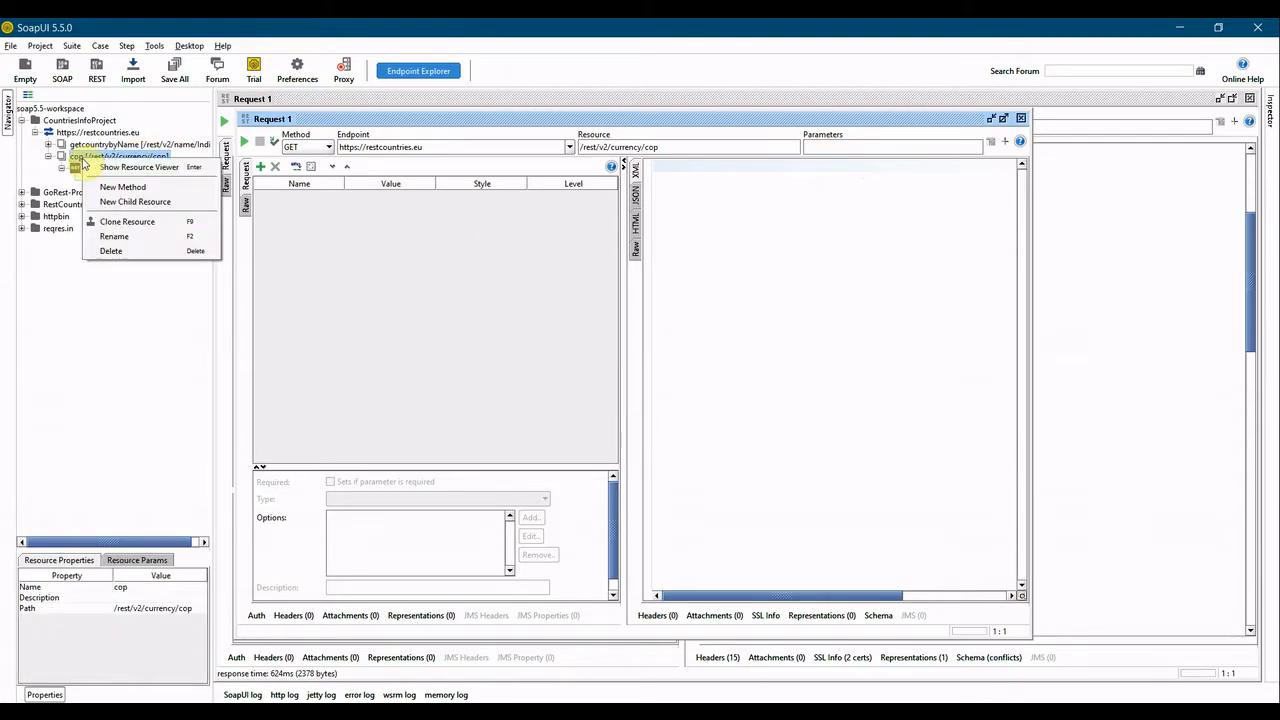
left_click(106, 242)
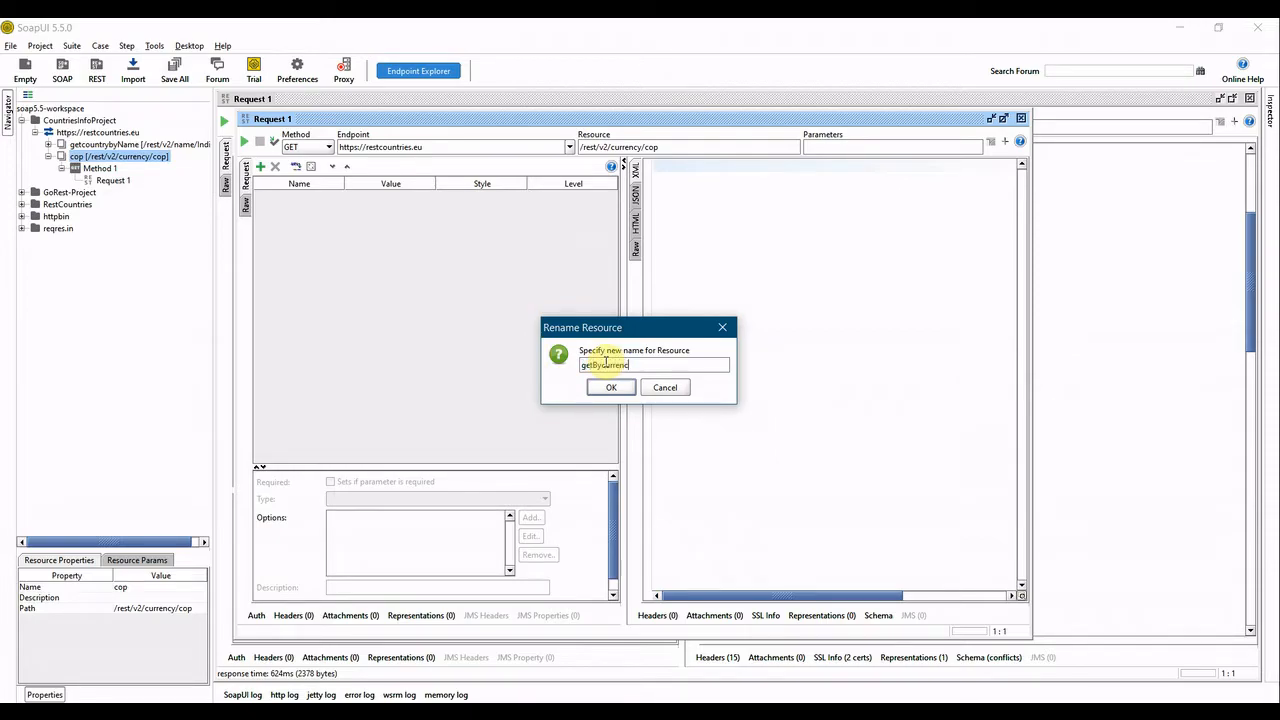
left_click(610, 388)
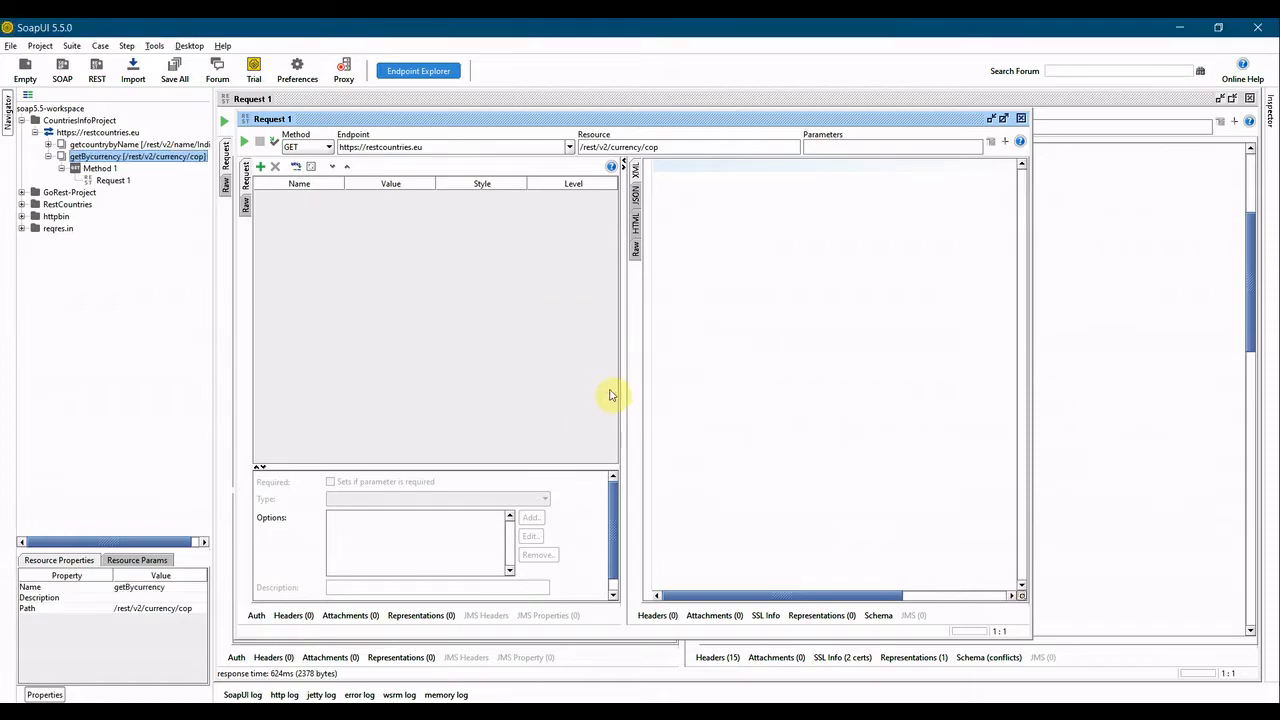
Send the currency request with the editor maximized and view its JSON response.
double_click(363, 122)
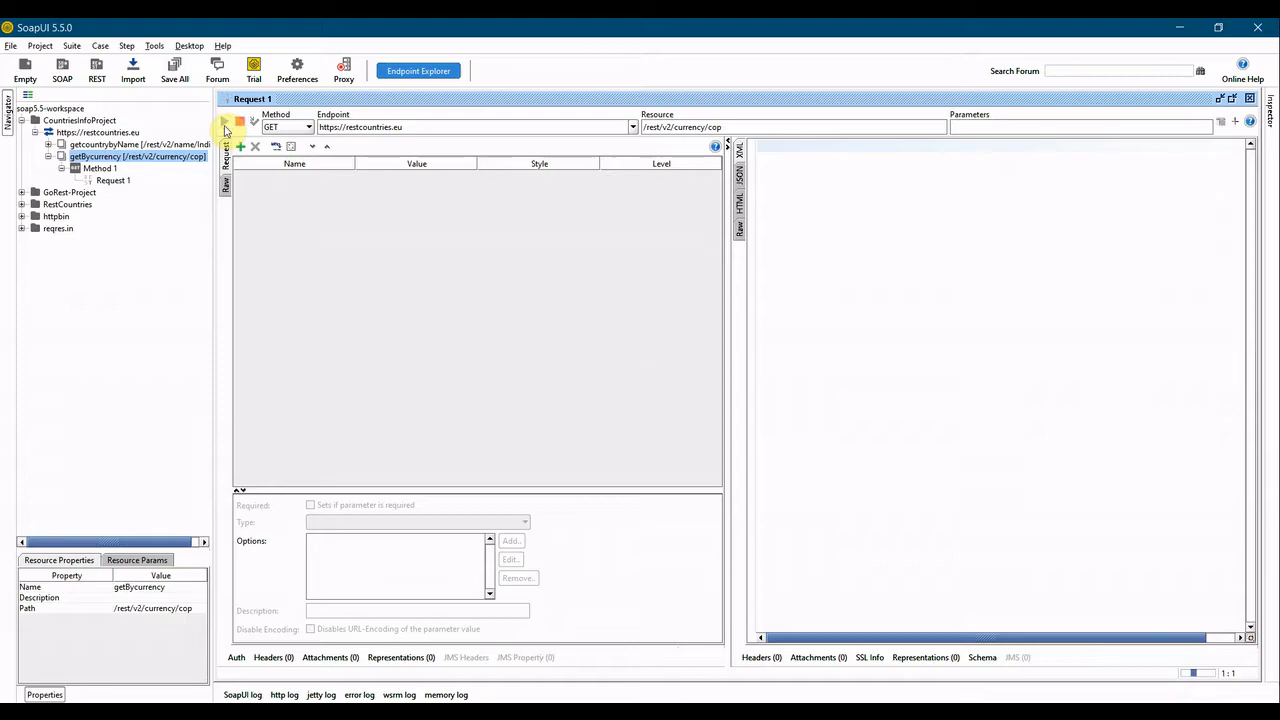
left_click(225, 122)
left_click(739, 180)
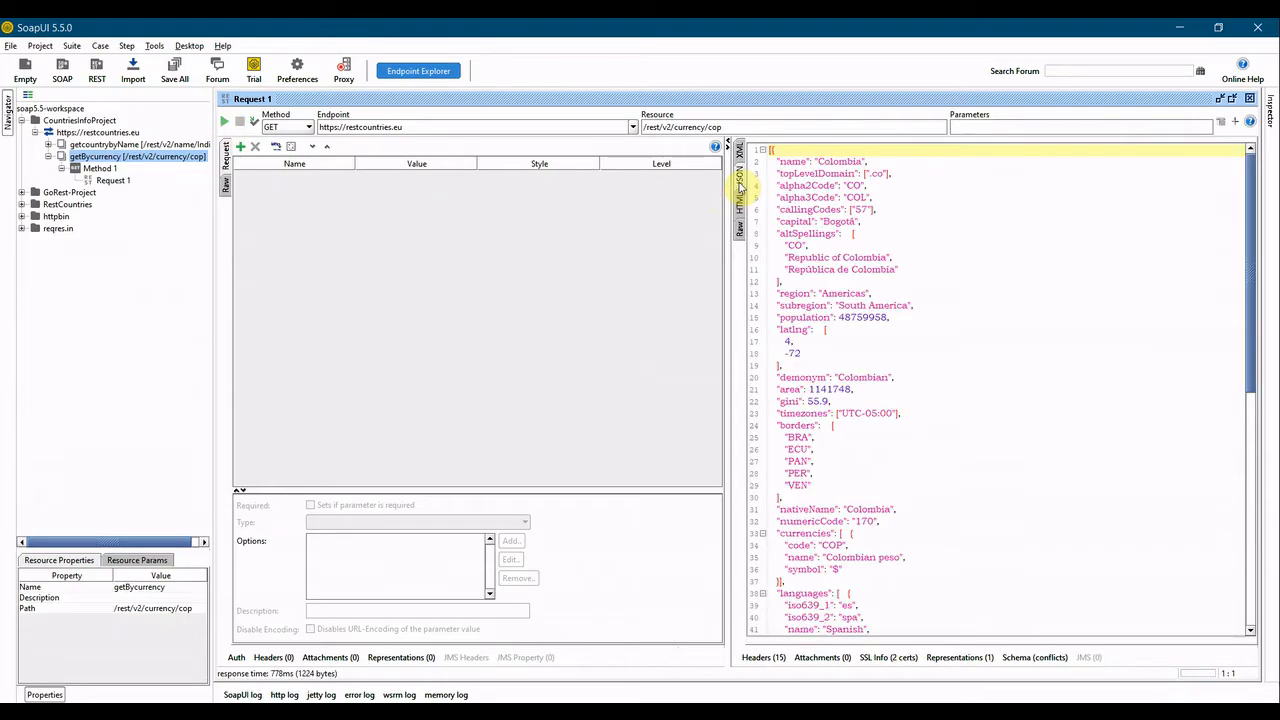
scroll(838, 376, "down", 15)
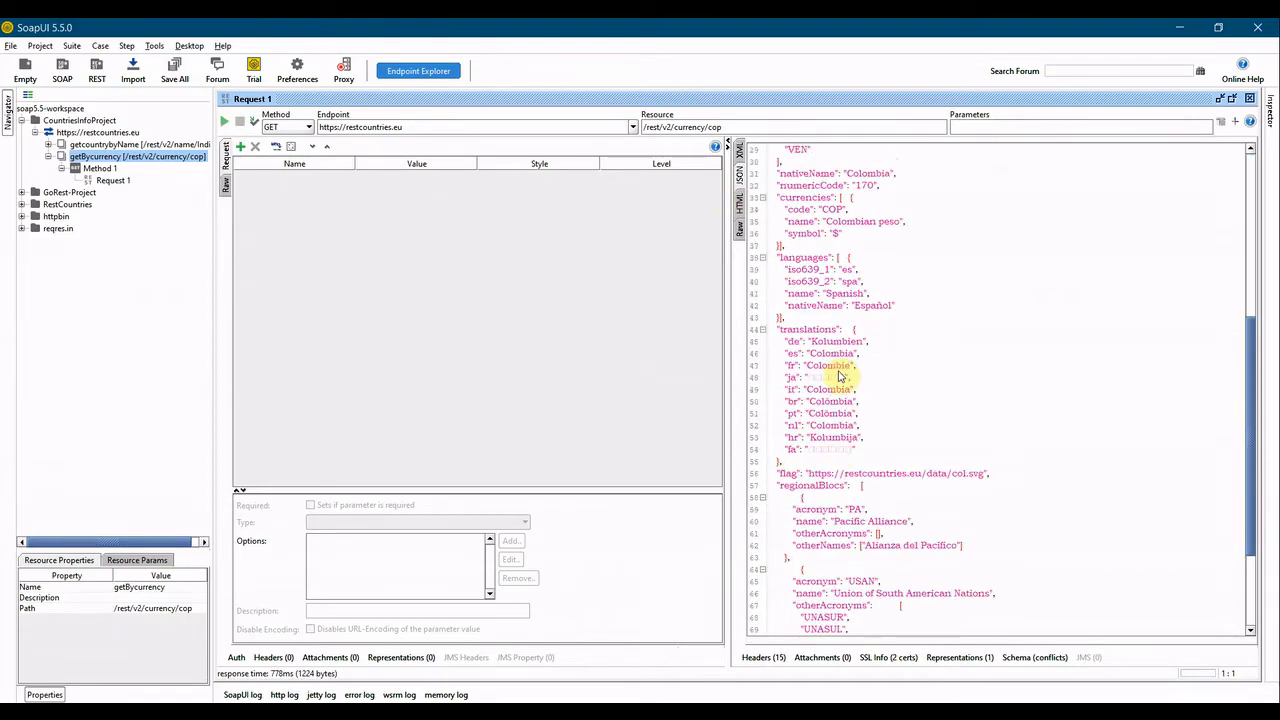
scroll(838, 376, "up", 15)
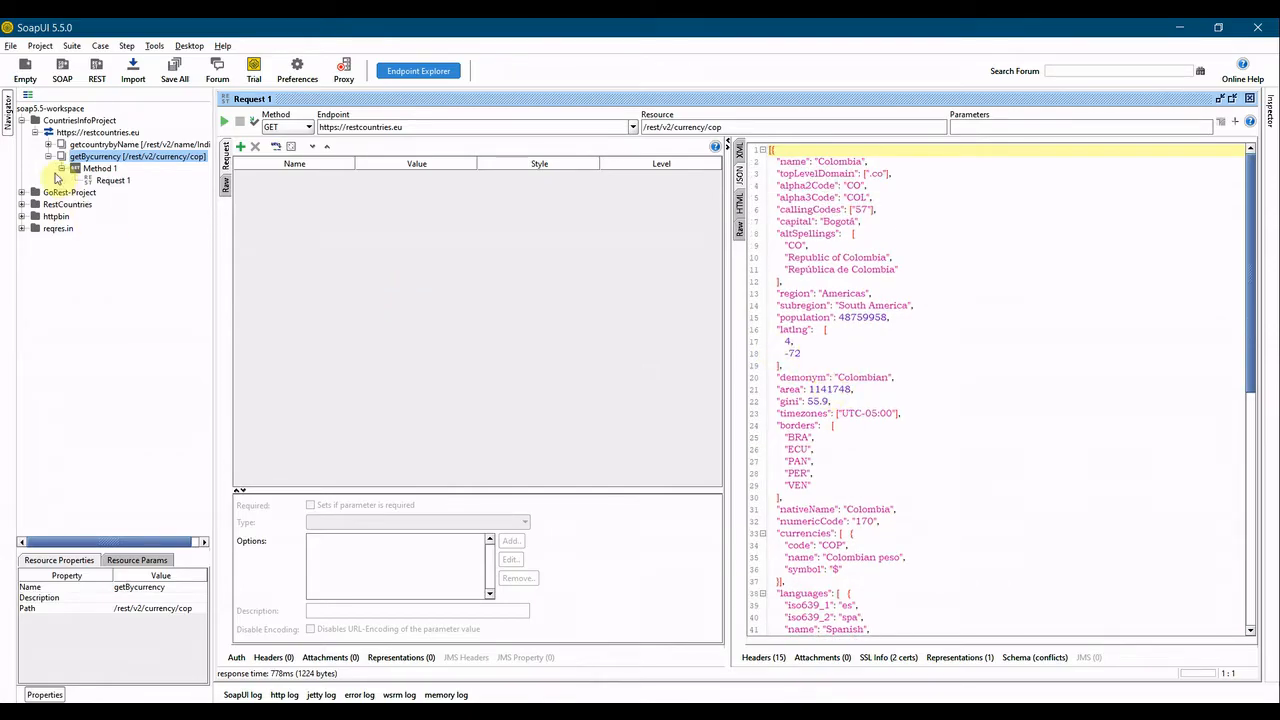
Add the currency request to a test case, creating a new test suite named TestSuiteDemo.
left_click(48, 157)
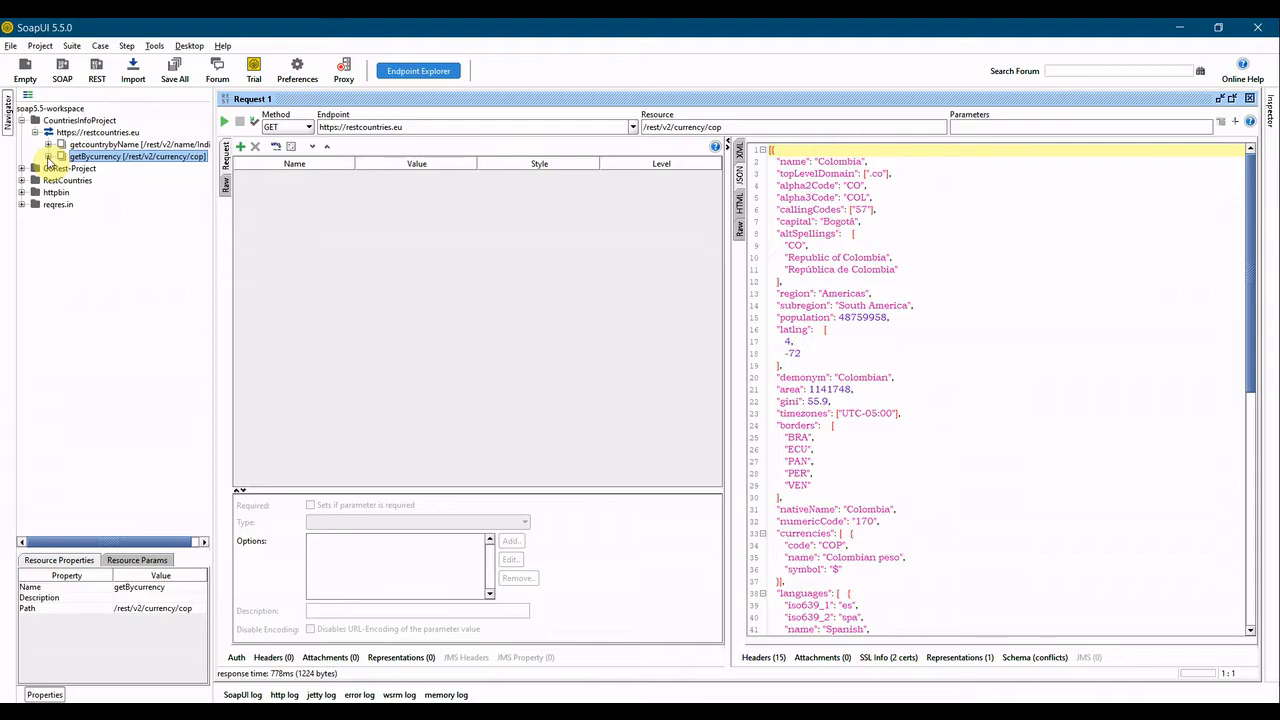
left_click(48, 157)
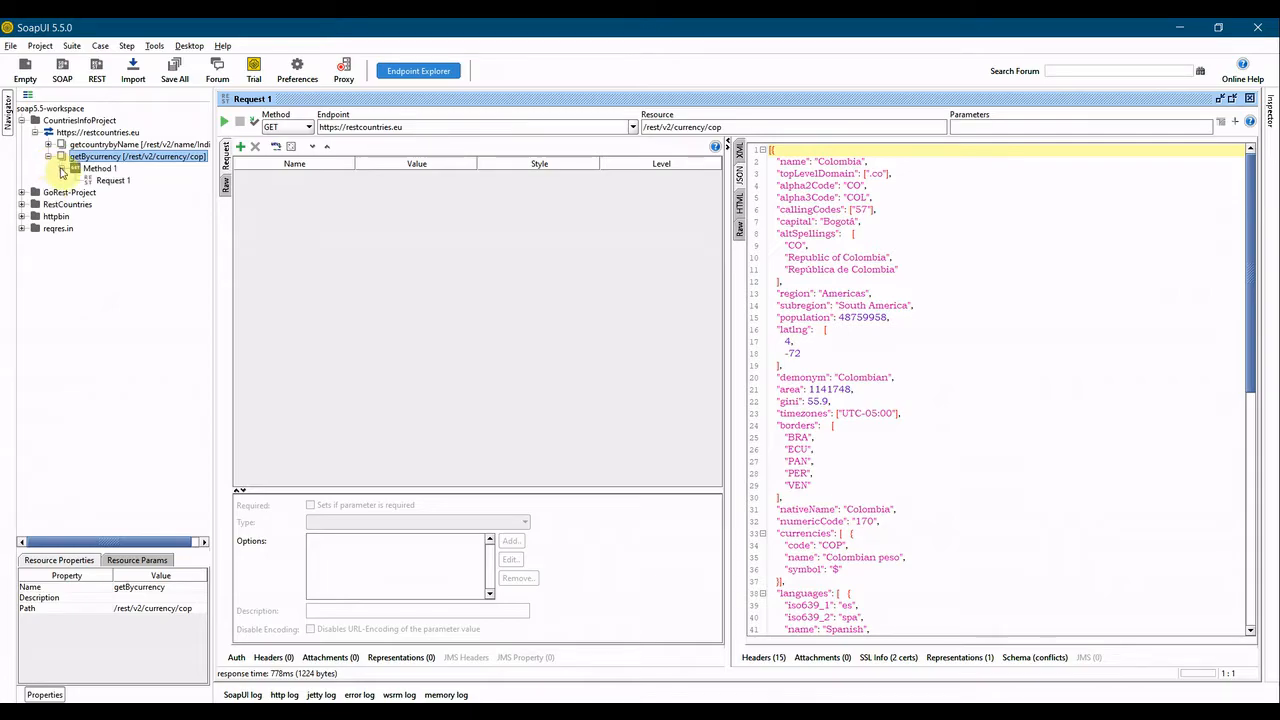
left_click(114, 181)
right_click(117, 183)
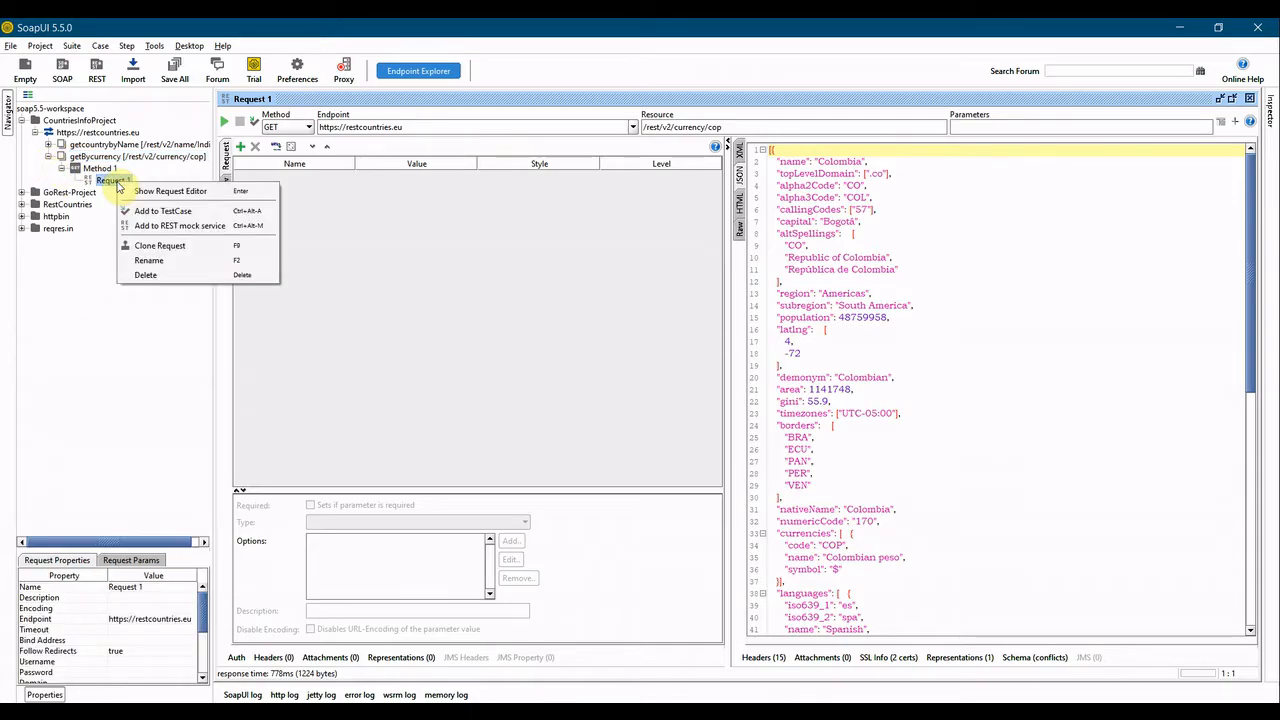
left_click(142, 212)
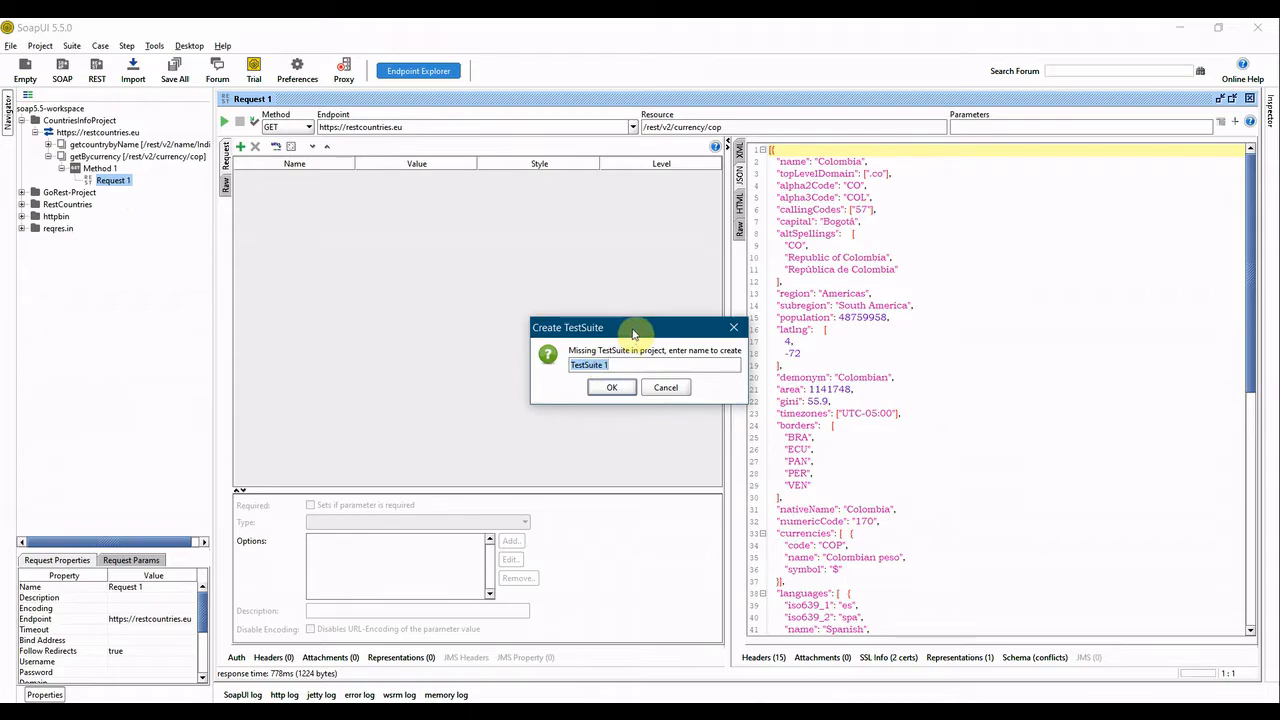
left_click_drag(633, 334, 577, 318)
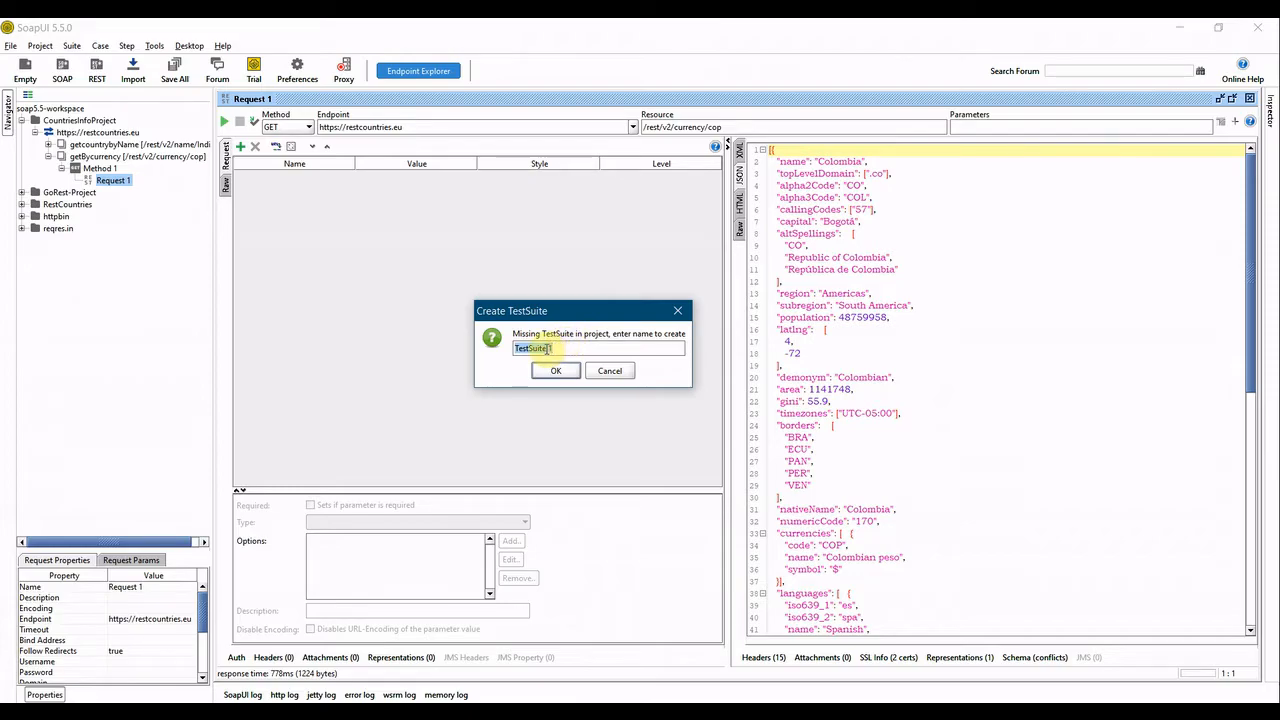
left_click(556, 348)
type("Demo")
left_click(556, 370)
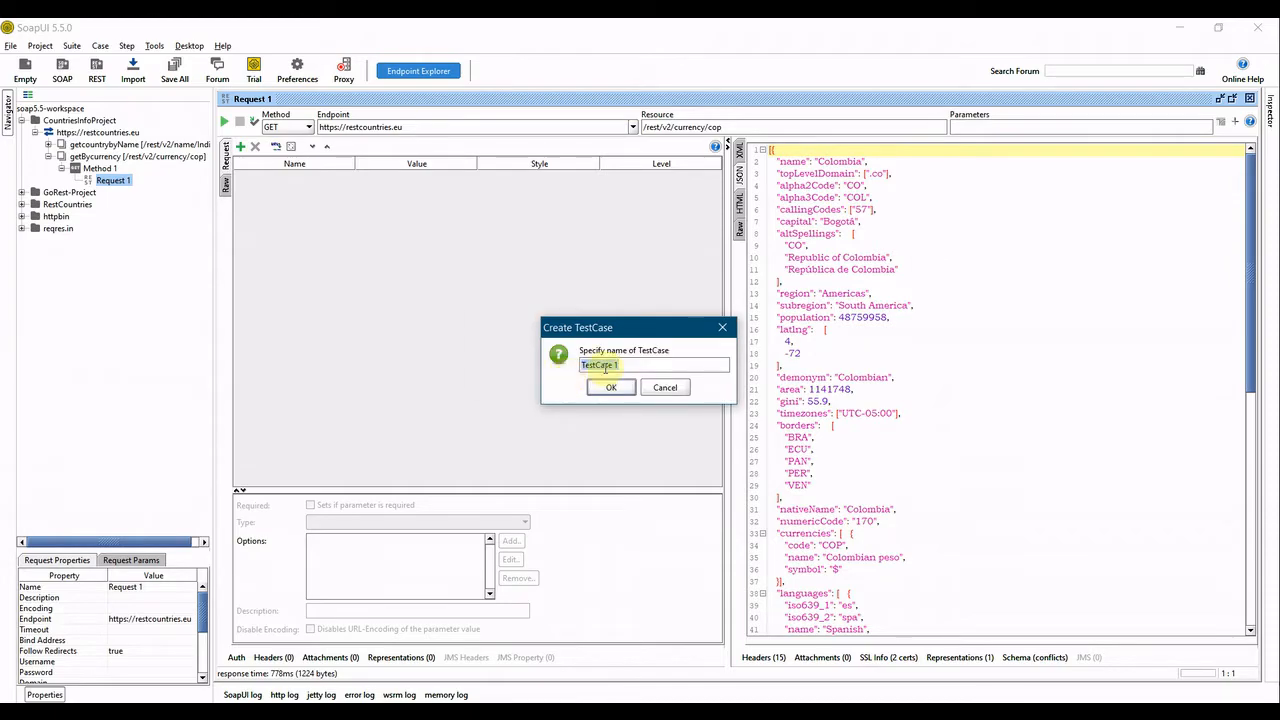
Name the test case TestCase1 and the test step getbycurrency - Request 1.
left_click(622, 364)
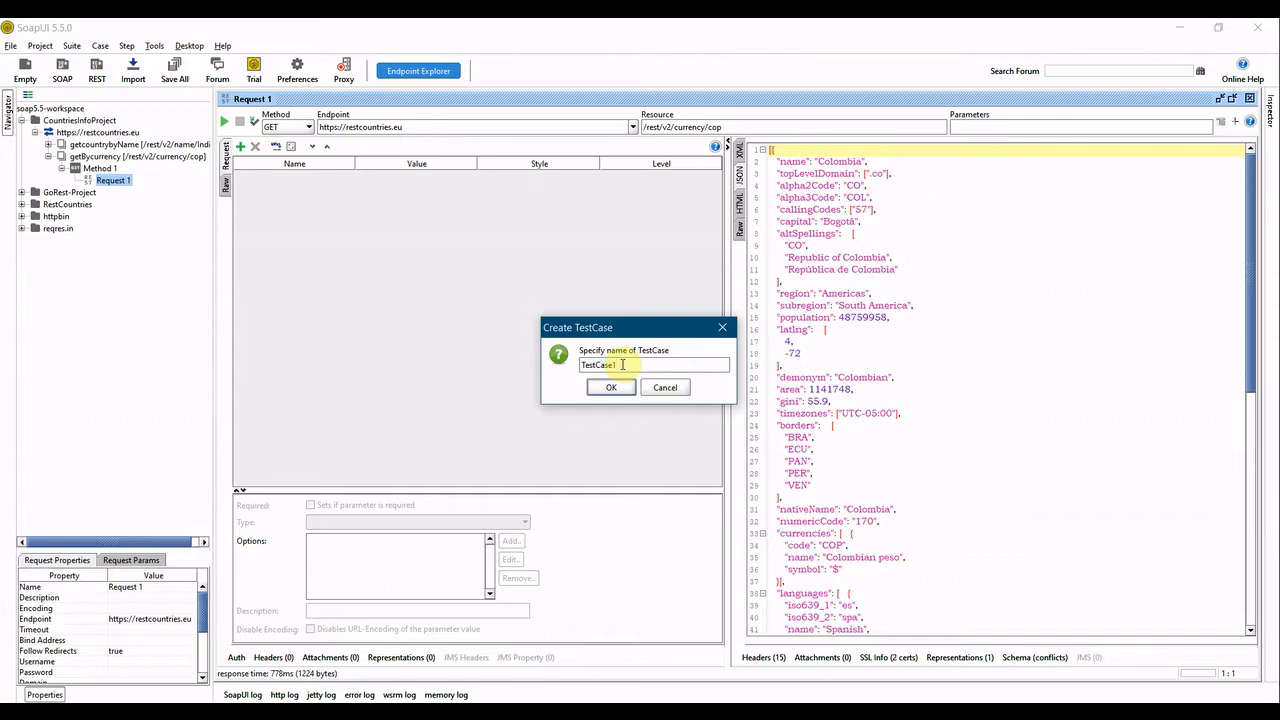
left_click(611, 387)
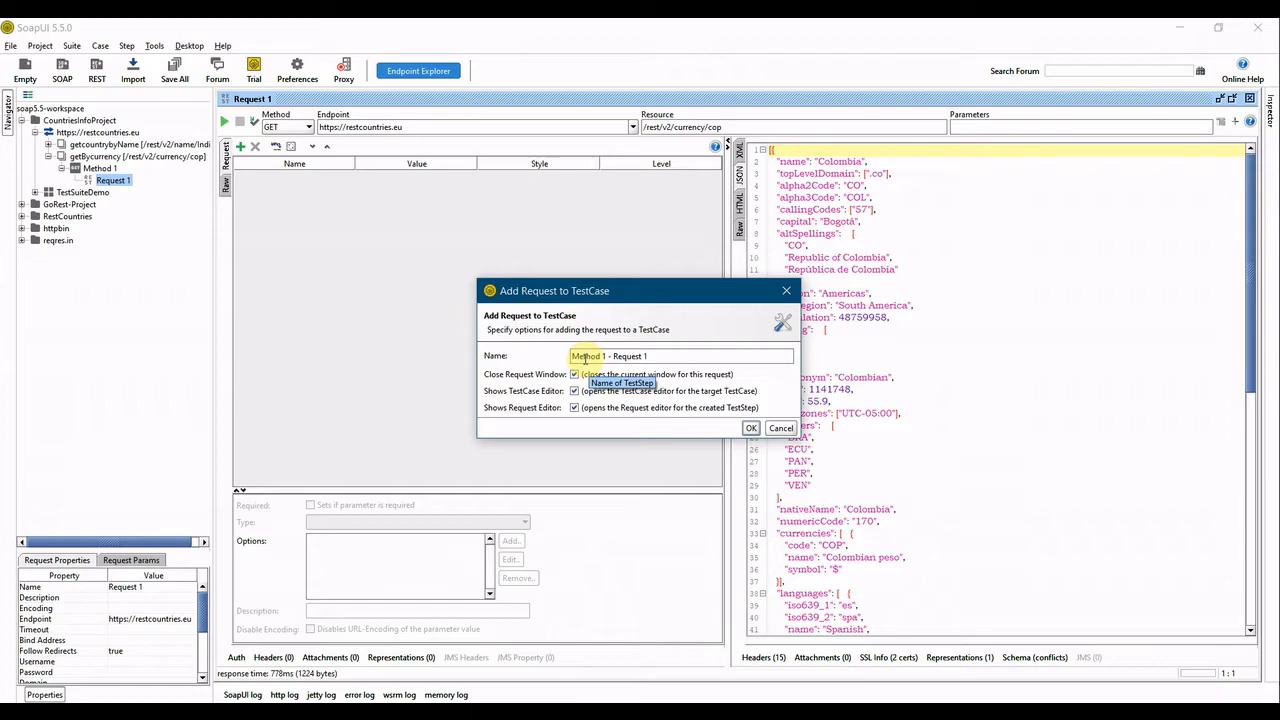
double_click(585, 358)
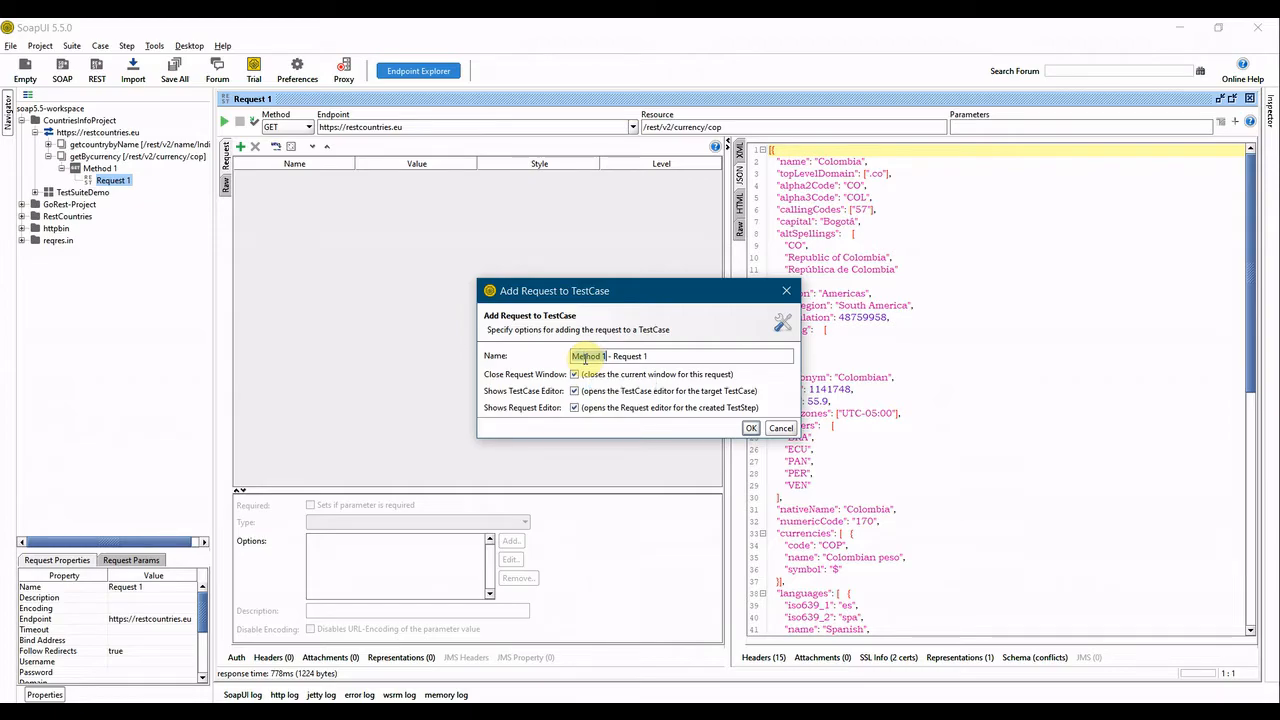
type("getBycurrency")
left_click(750, 428)
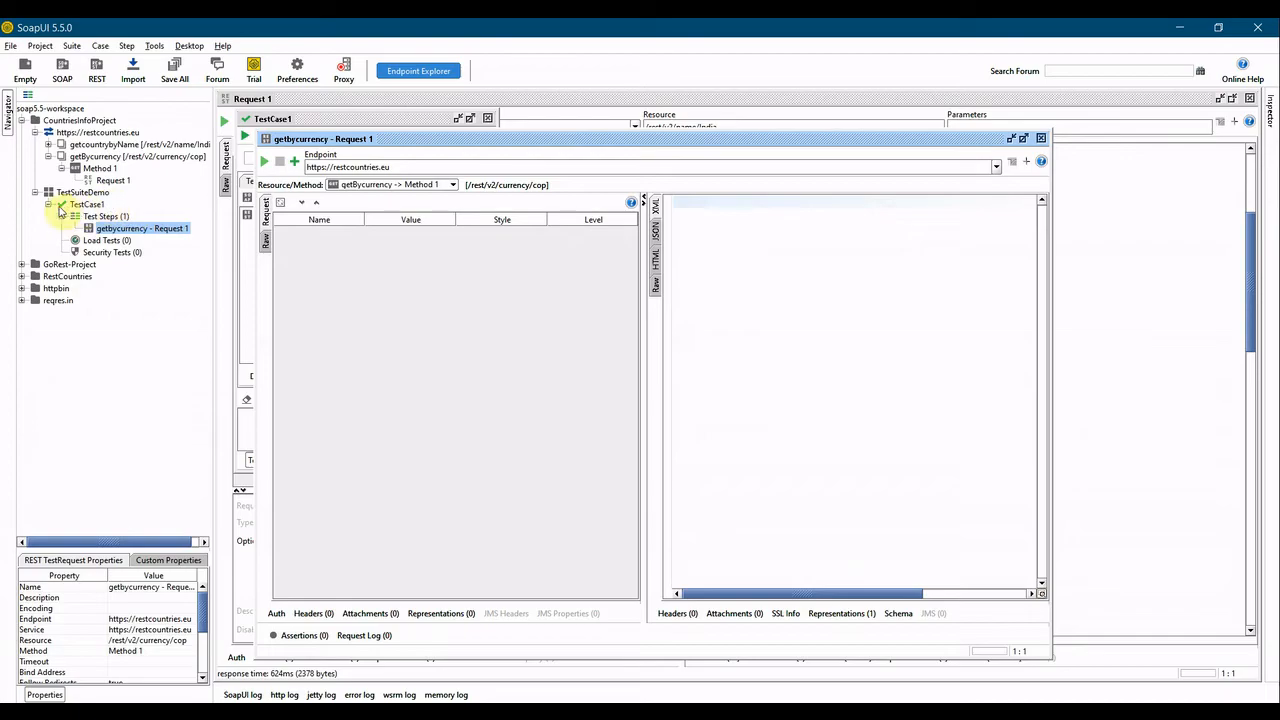
Run the getbycurrency test step with its editor maximized and view the JSON response.
left_click(48, 205)
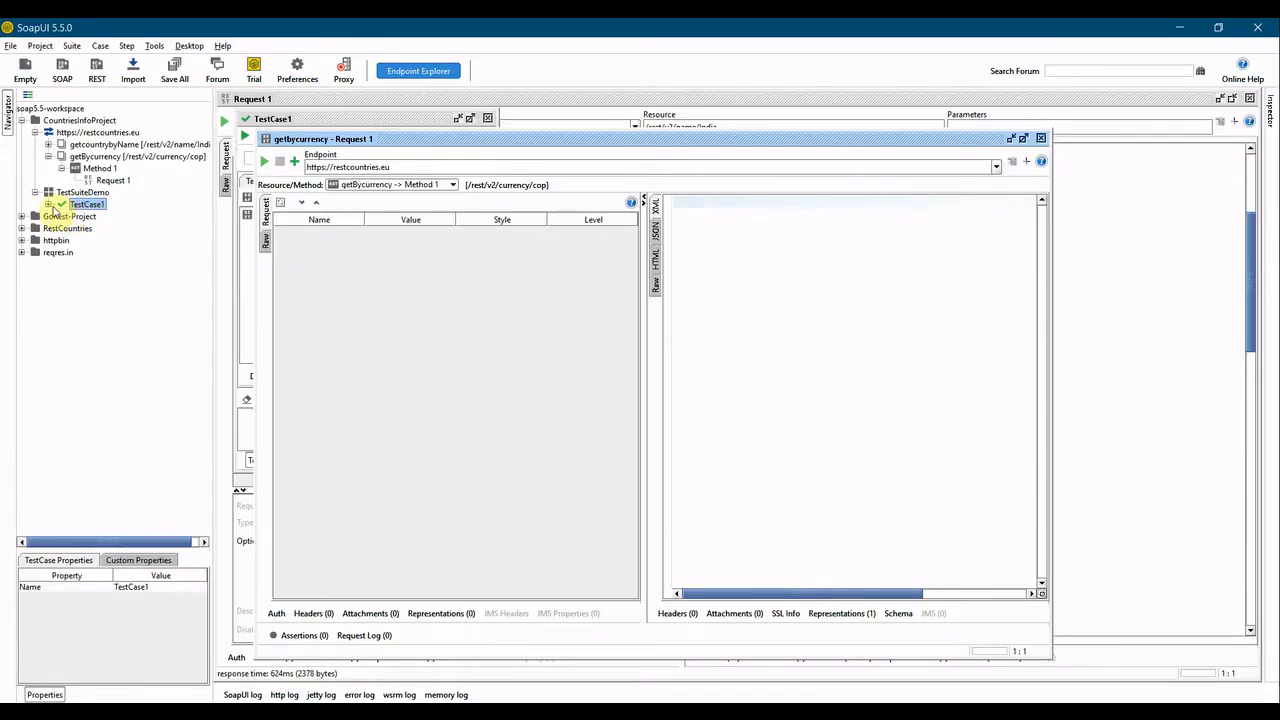
left_click(48, 204)
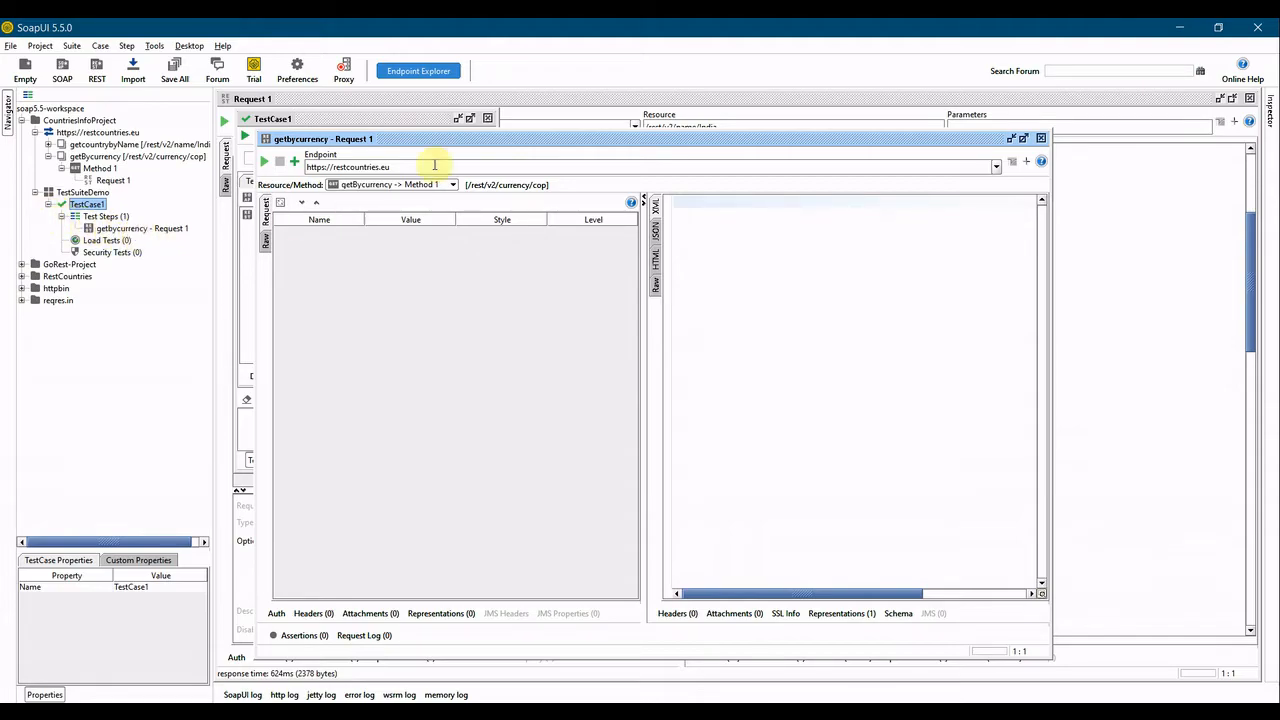
double_click(457, 143)
left_click(225, 122)
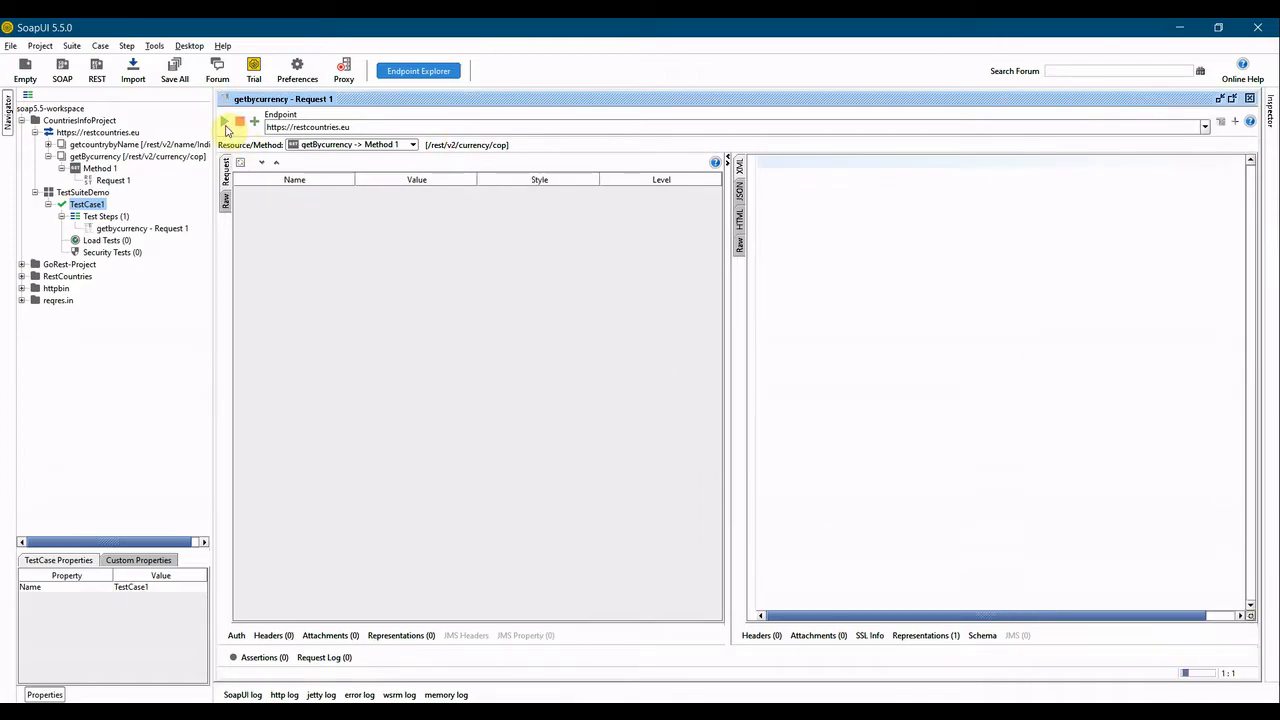
left_click(741, 192)
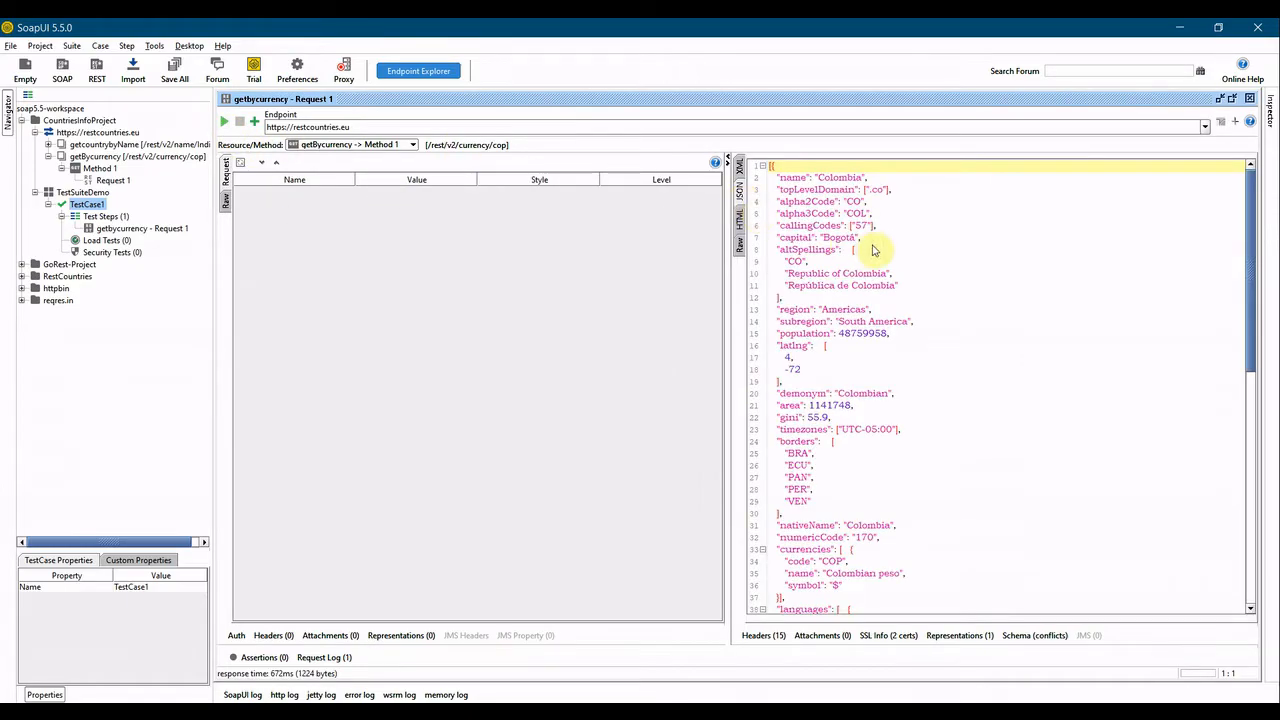
Close the test step and test case editors, then reopen the TestCase1 editor.
left_click(1249, 98)
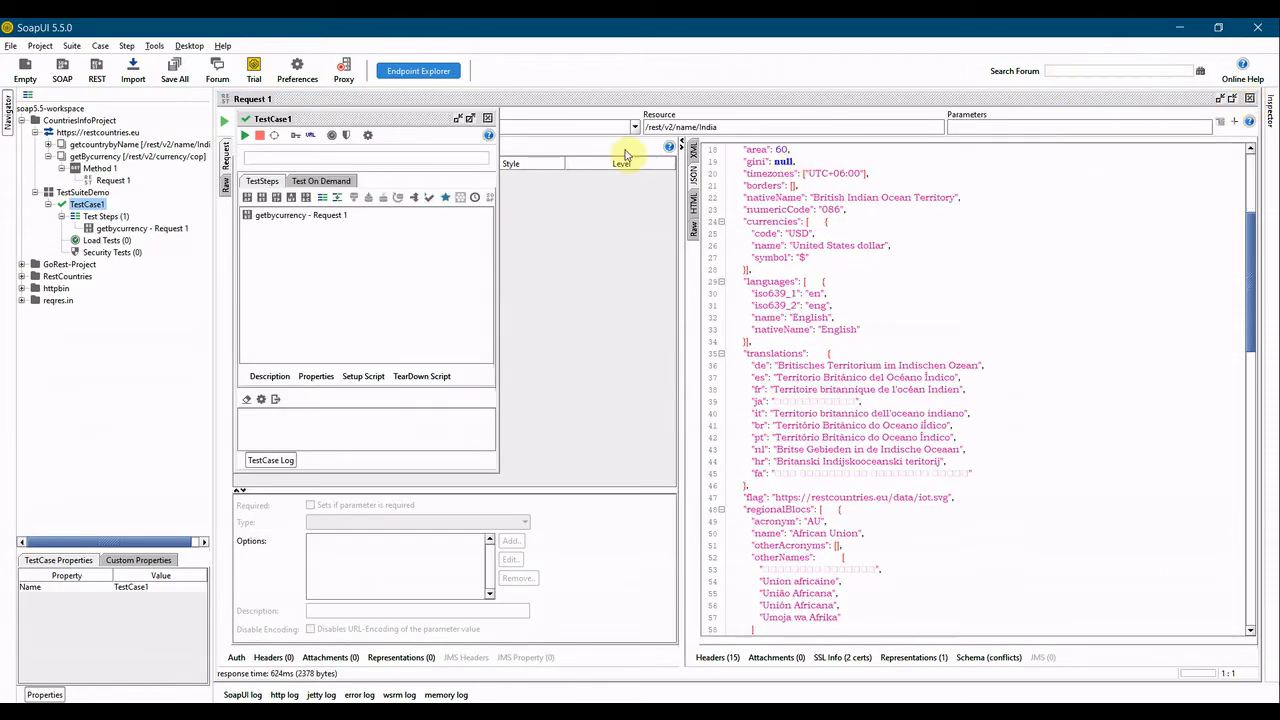
left_click(487, 118)
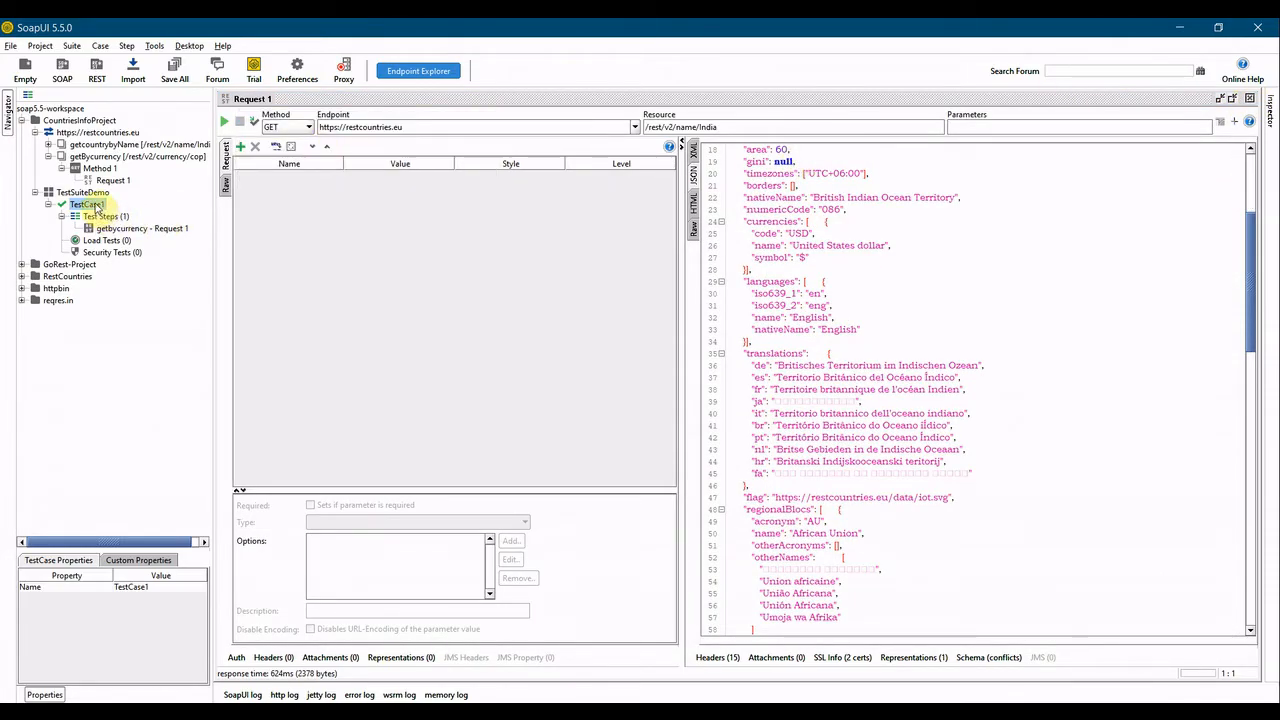
double_click(92, 205)
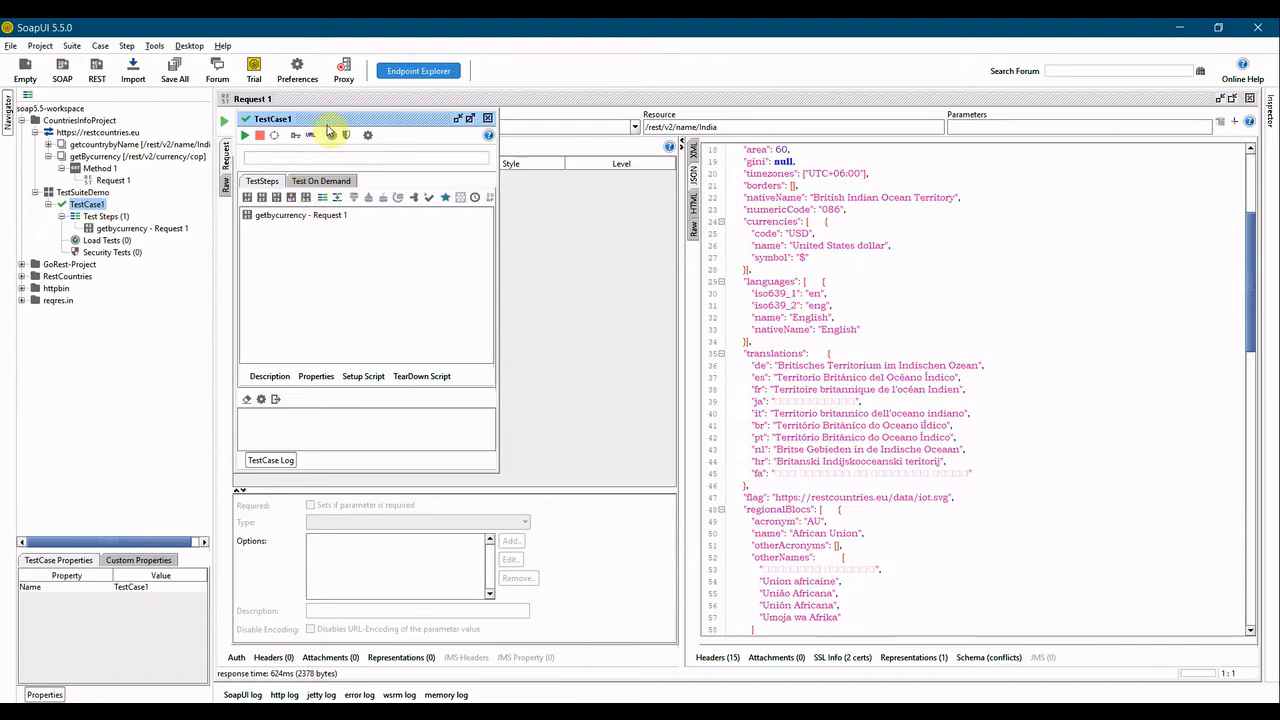
Run TestCase1, then close the test case editor and the request editor.
left_click(244, 136)
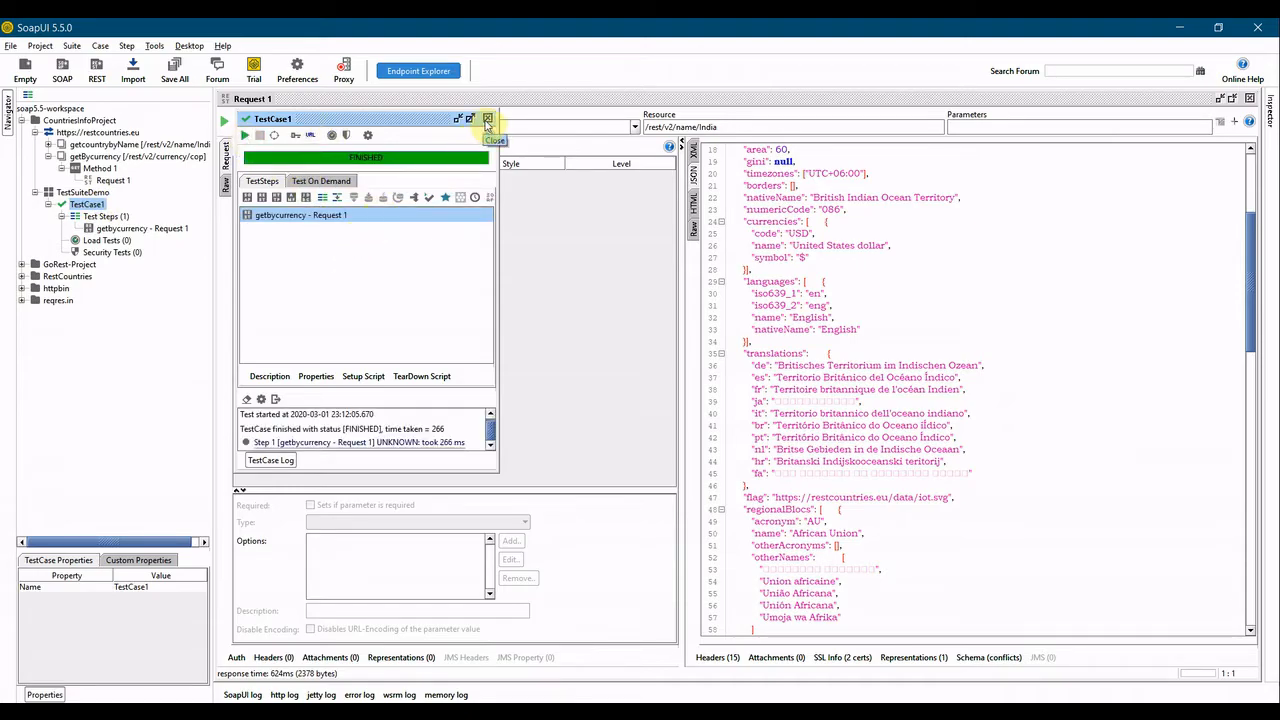
left_click(488, 119)
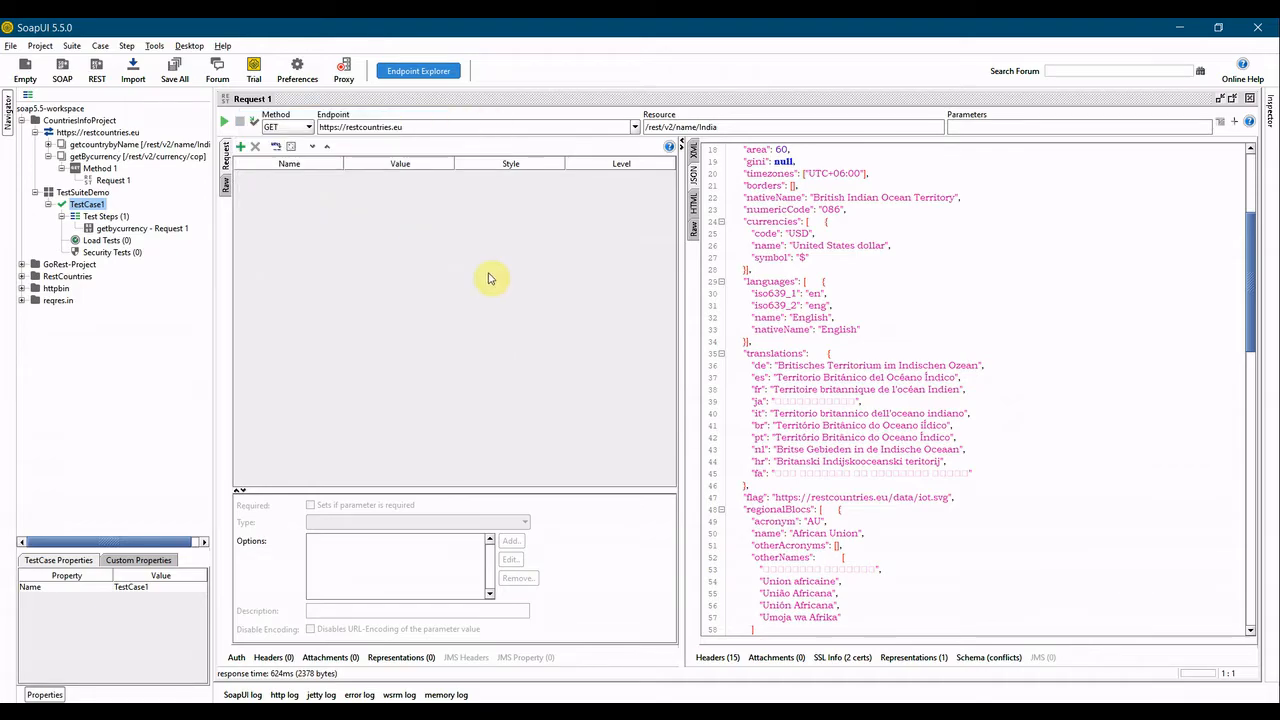
left_click(1249, 99)
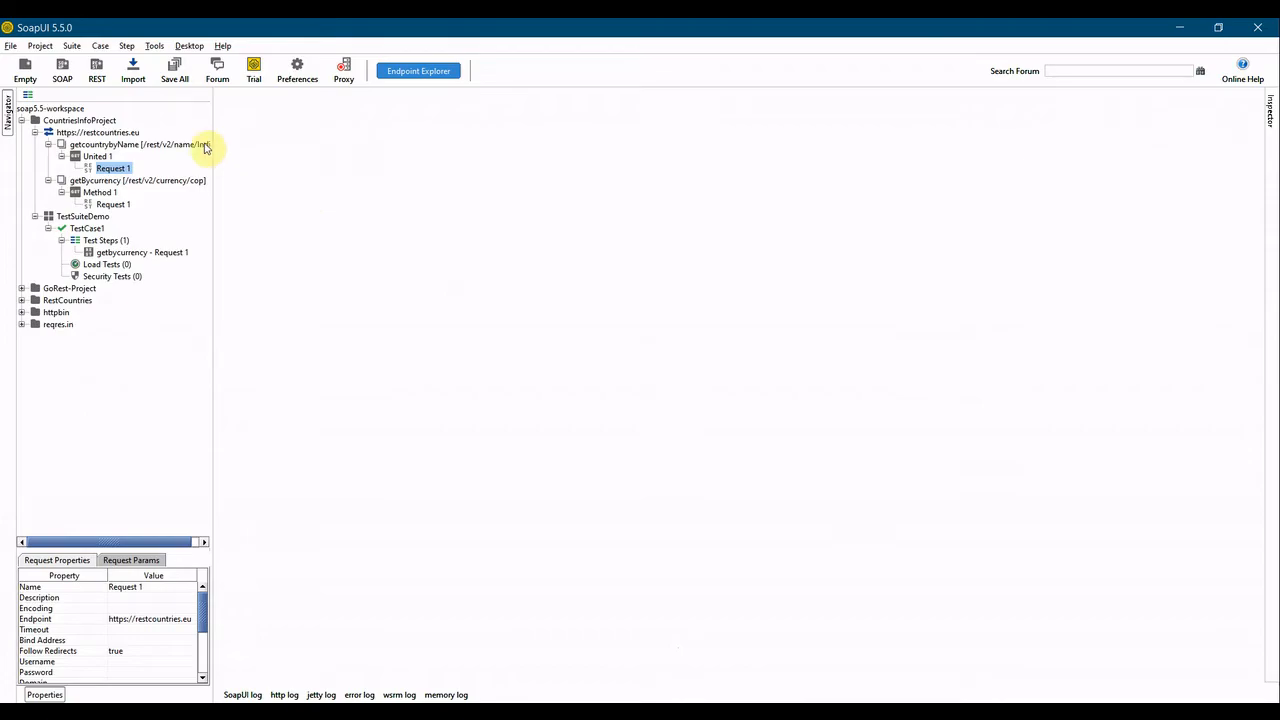
Save CountriesInfoProject as CountriesInfoProject-soapui-project.xml in the SmartBear folder.
left_click(47, 144)
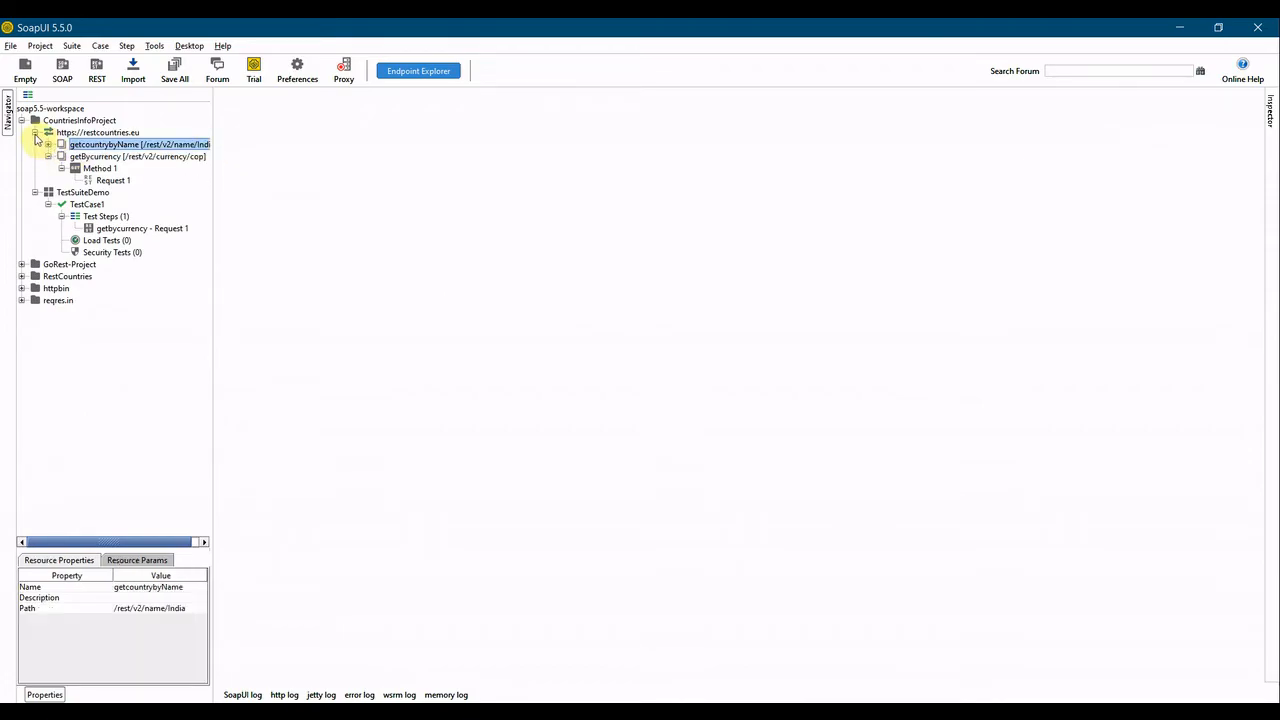
left_click(35, 133)
left_click(34, 144)
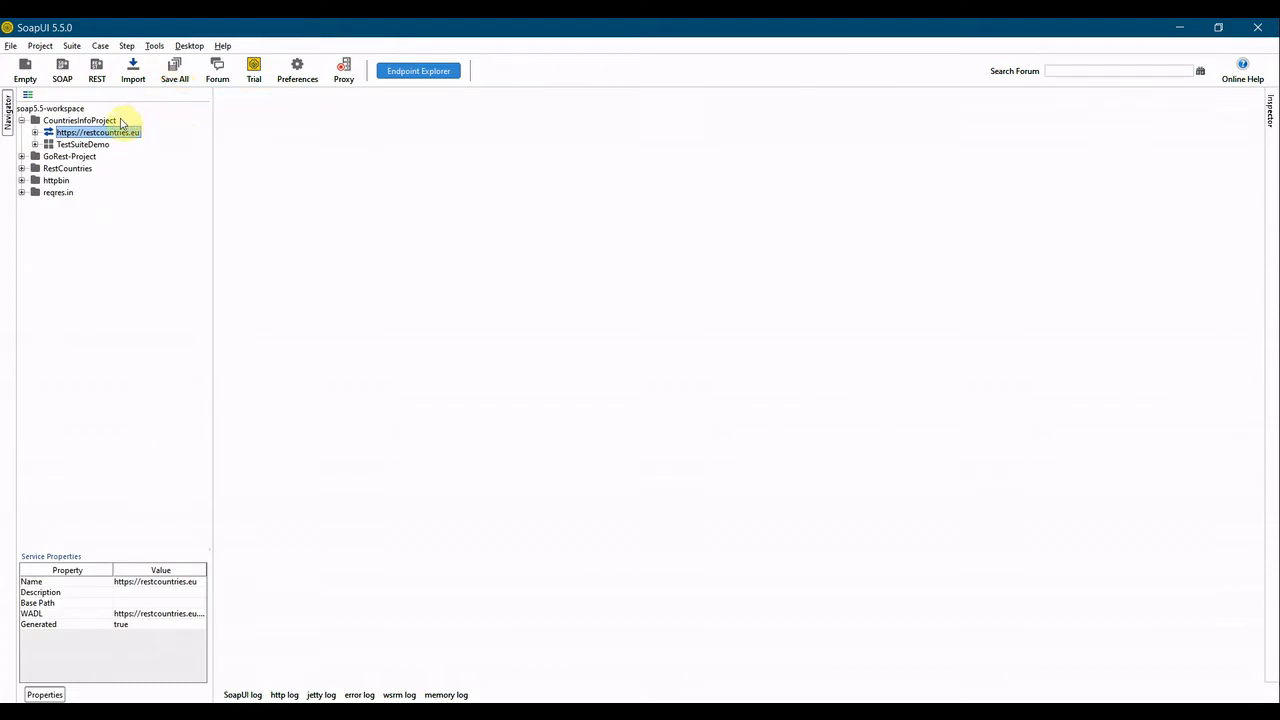
left_click(82, 122)
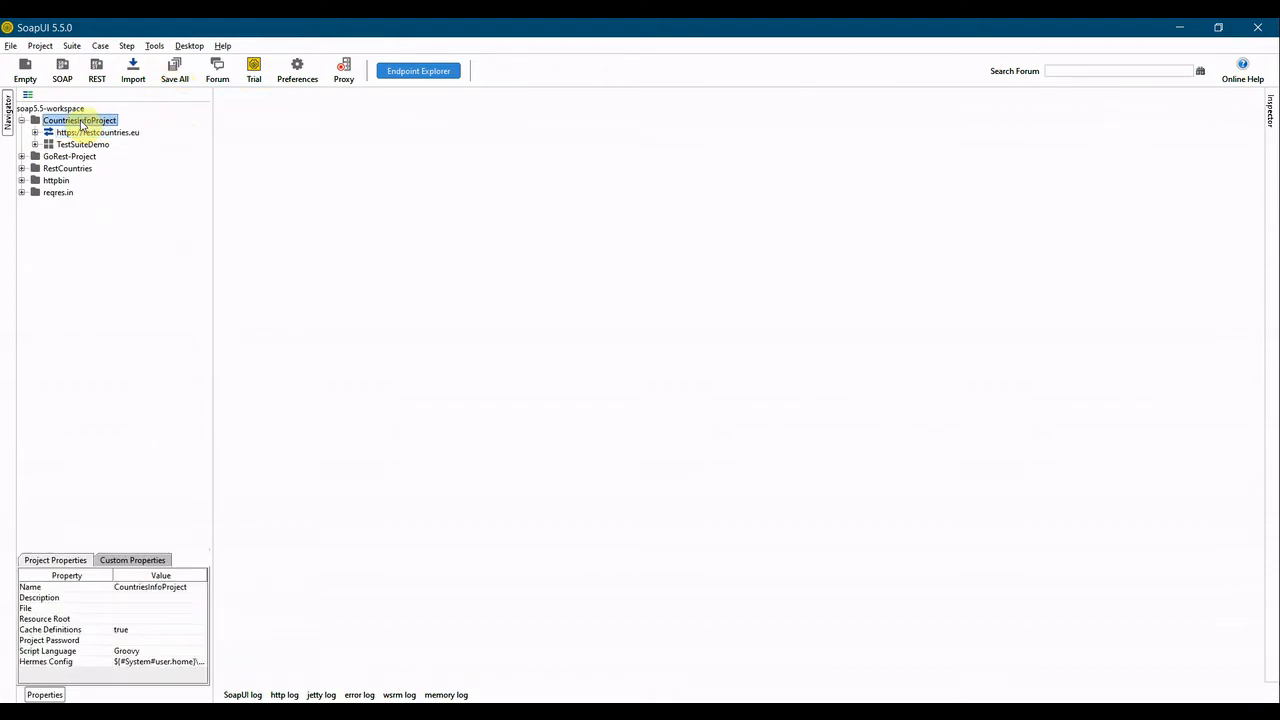
right_click(83, 124)
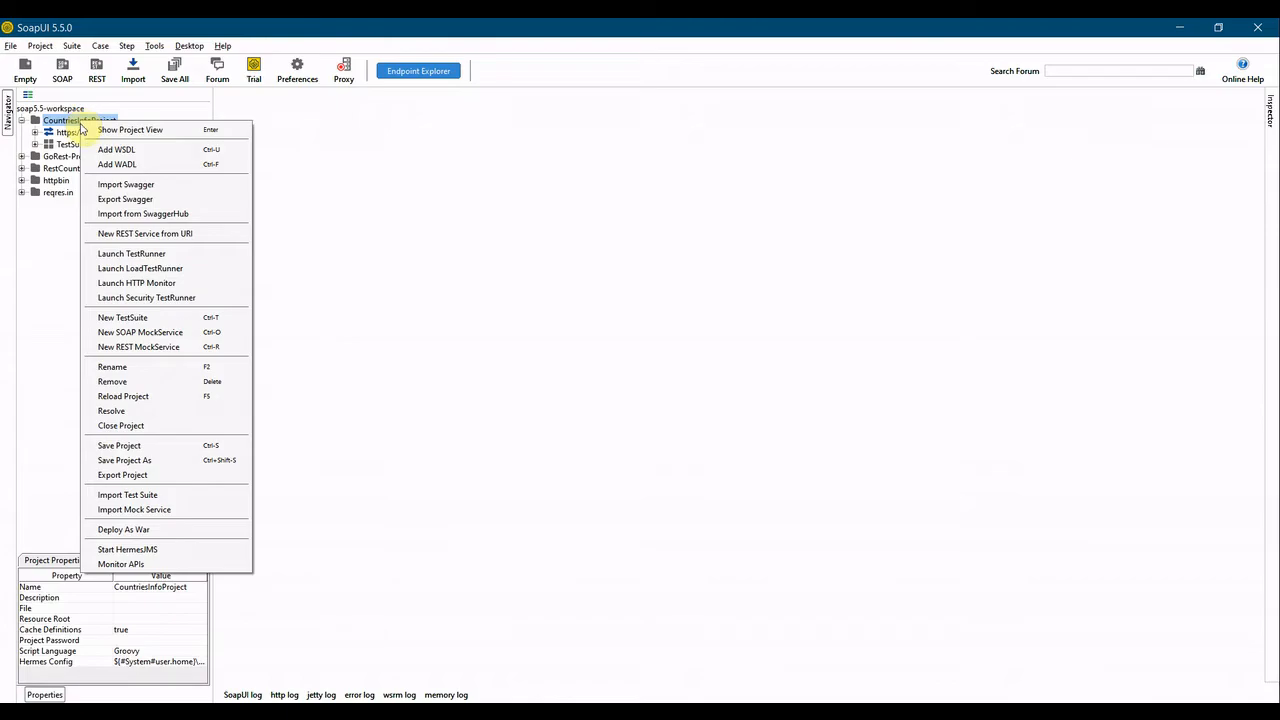
left_click(144, 448)
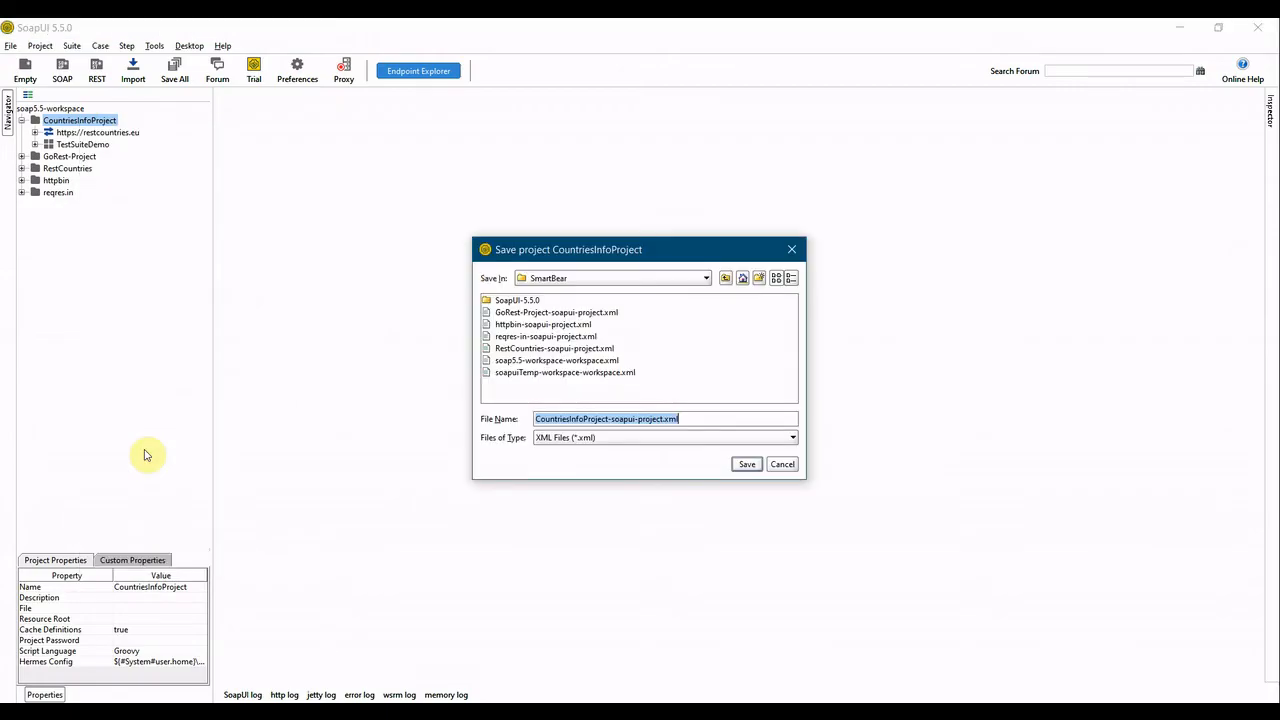
left_click(706, 279)
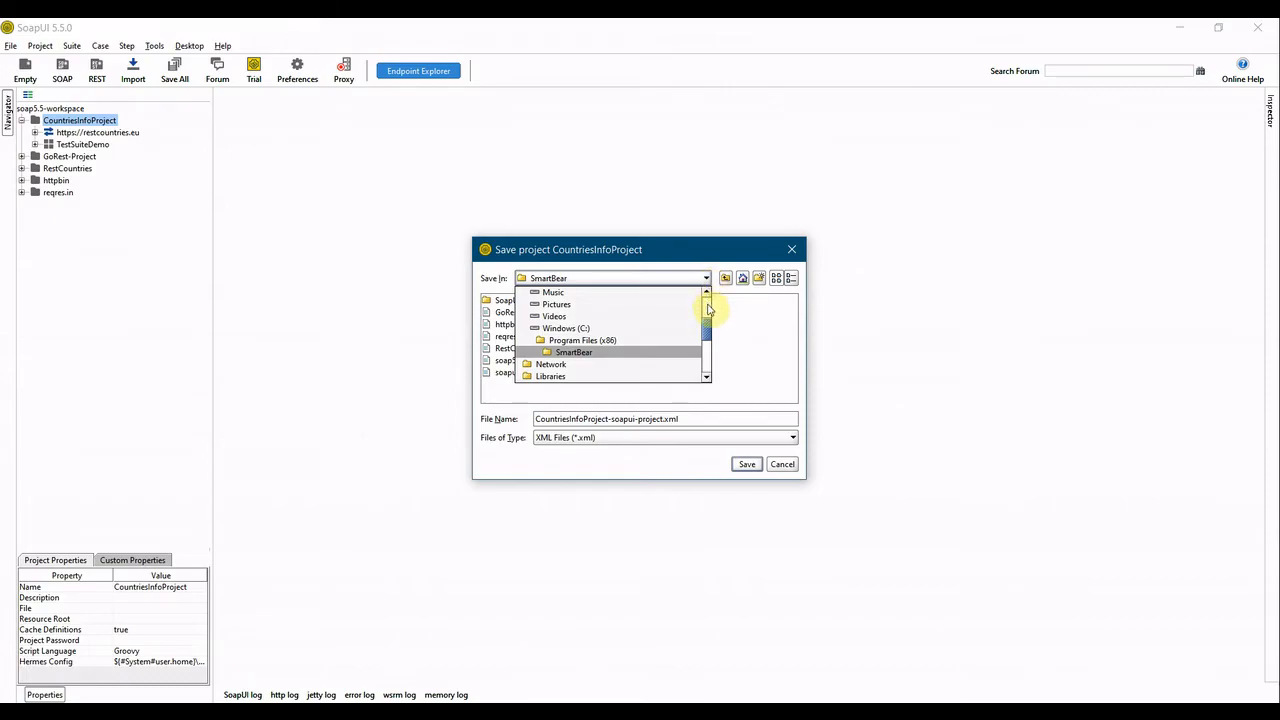
left_click(708, 310)
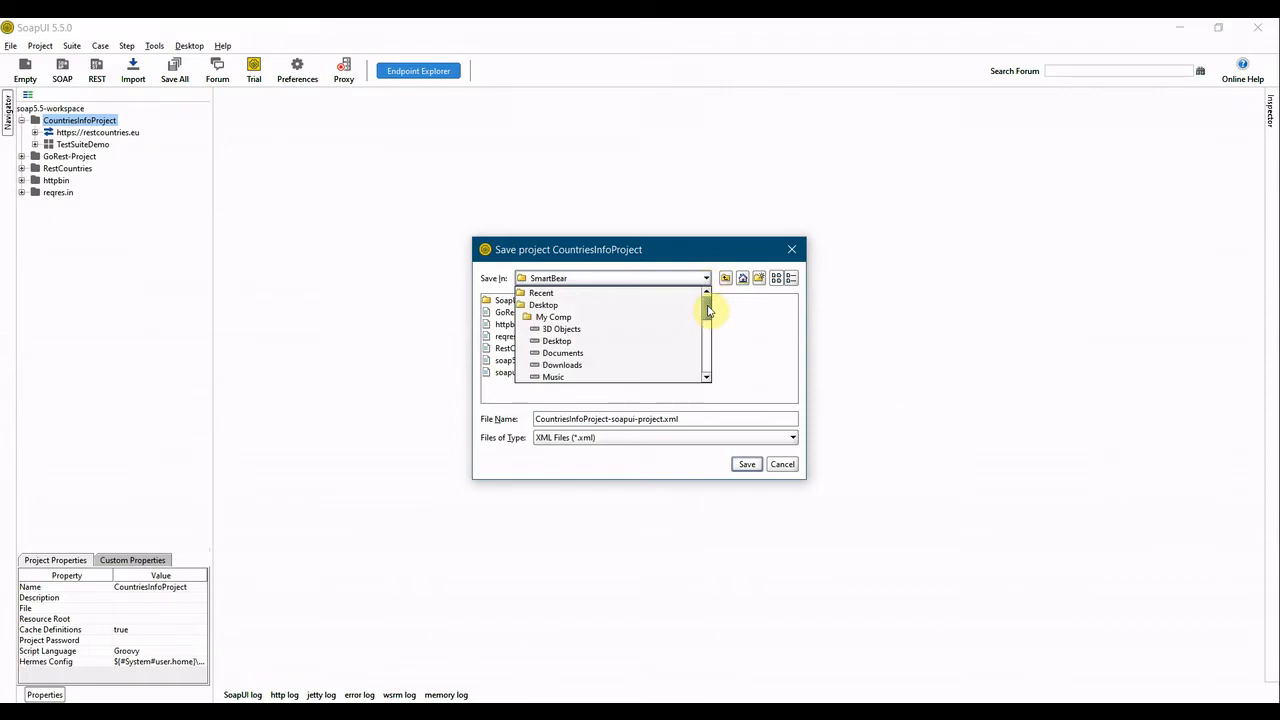
left_click_drag(708, 312, 708, 326)
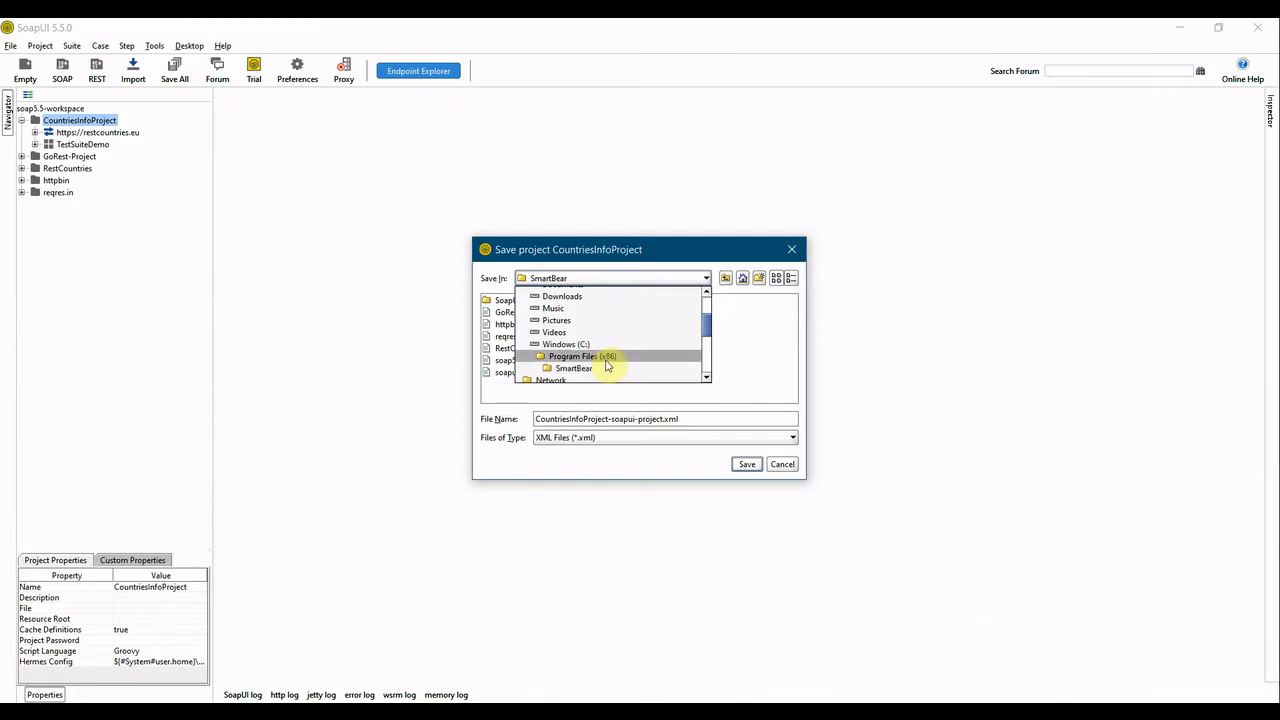
left_click(605, 364)
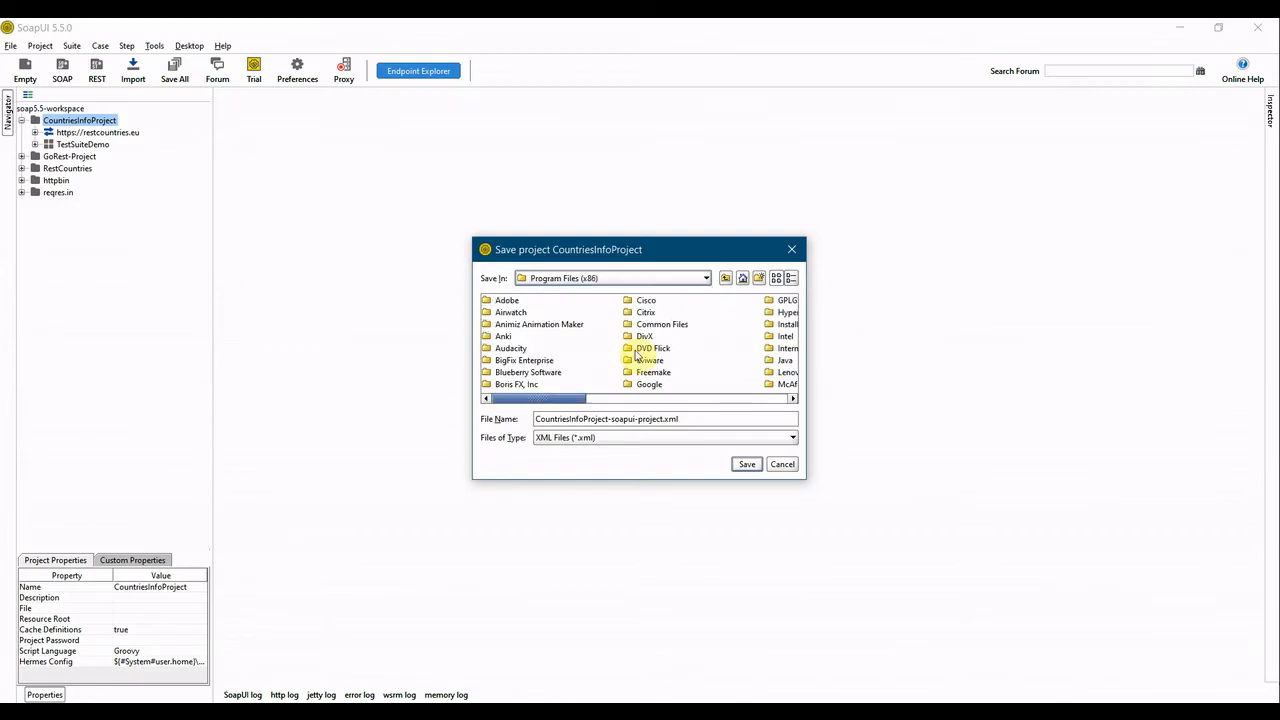
left_click(588, 284)
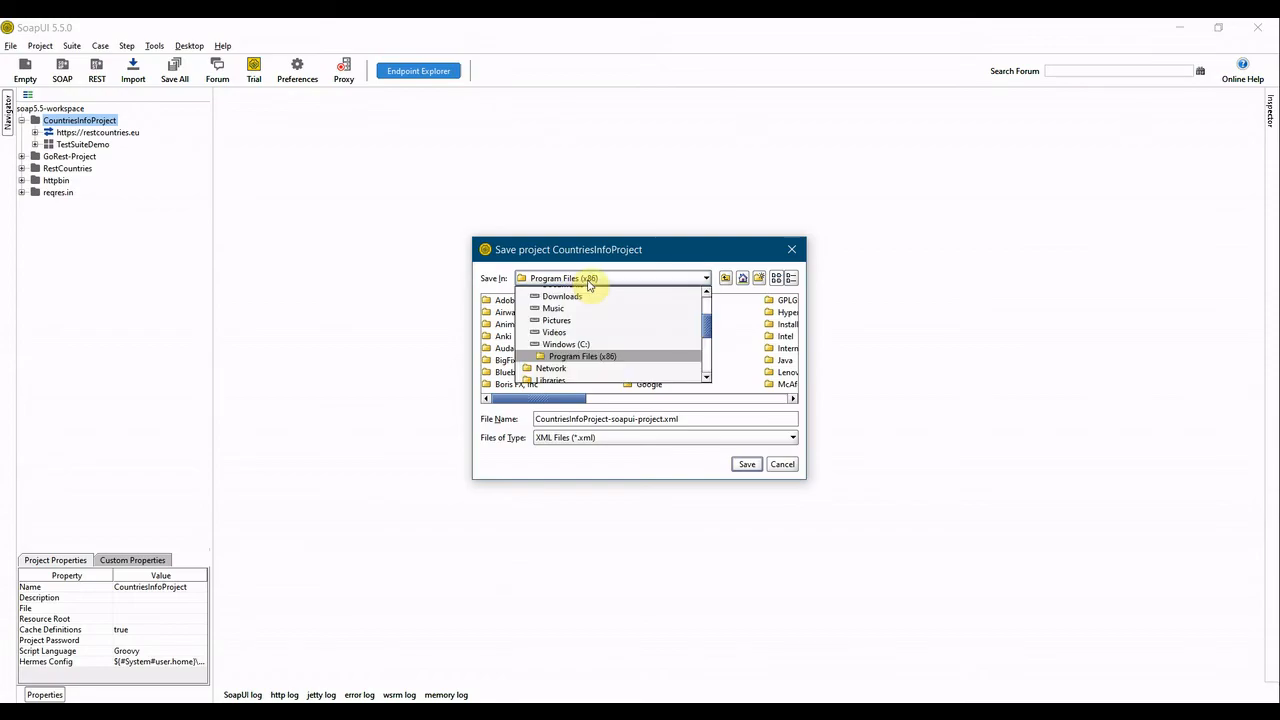
left_click(585, 358)
left_click(689, 366)
key("s")
key("Return")
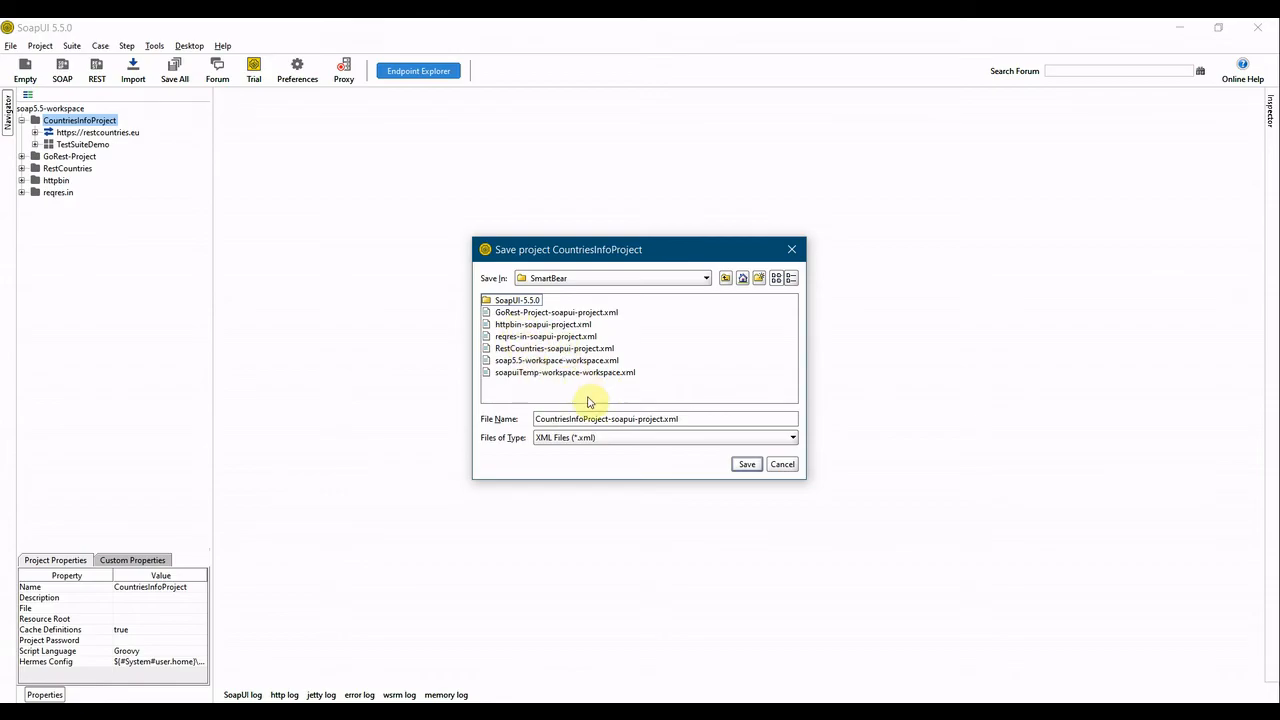
left_click(744, 464)
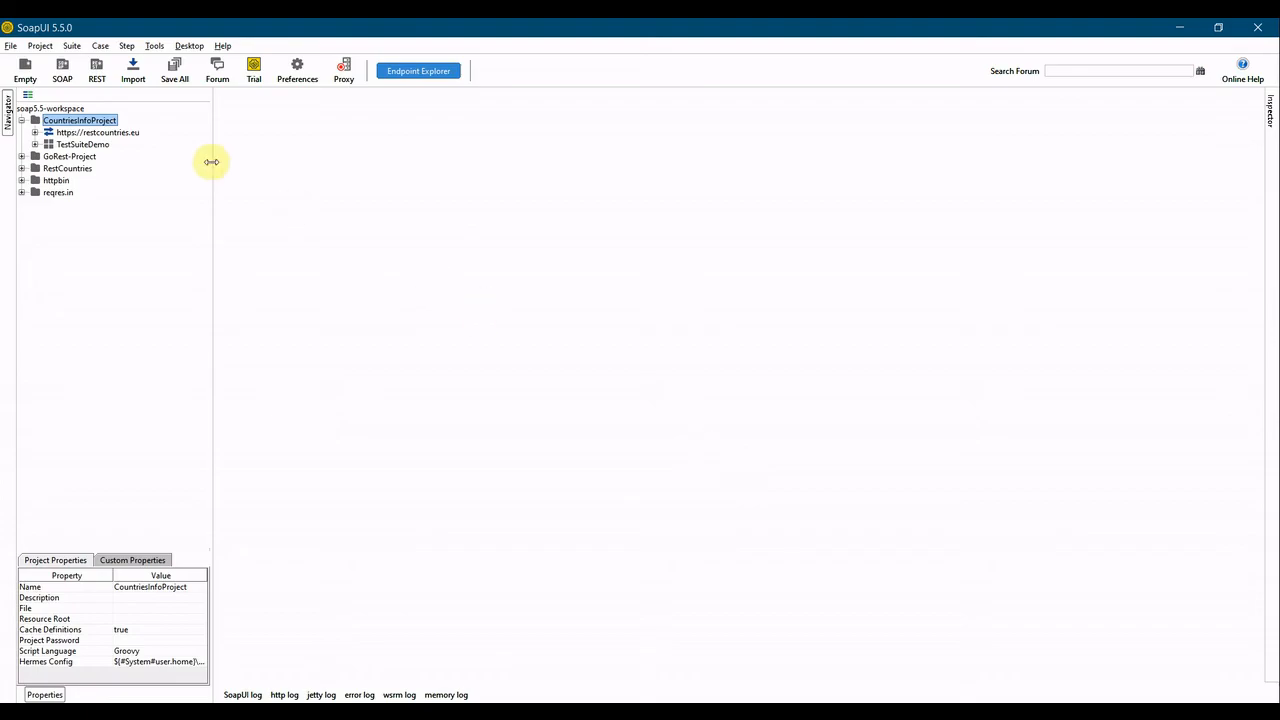
Save all projects in the workspace.
left_click(175, 80)
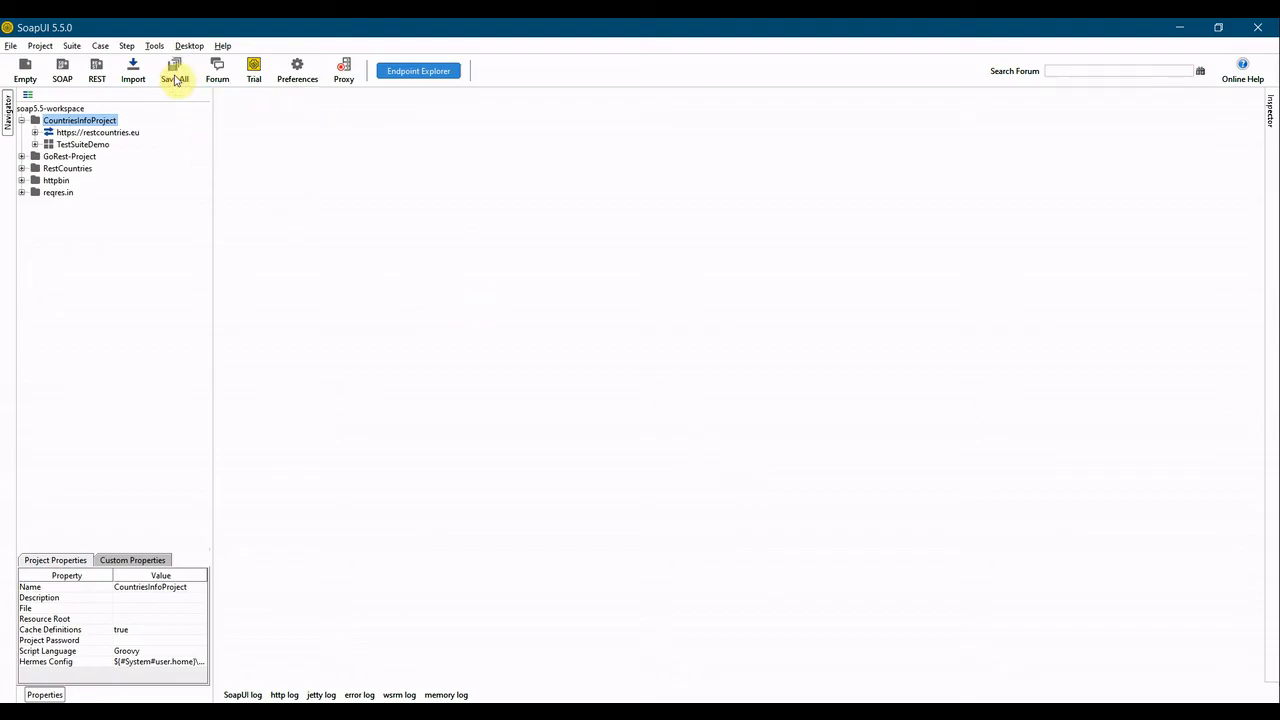
left_click(35, 144)
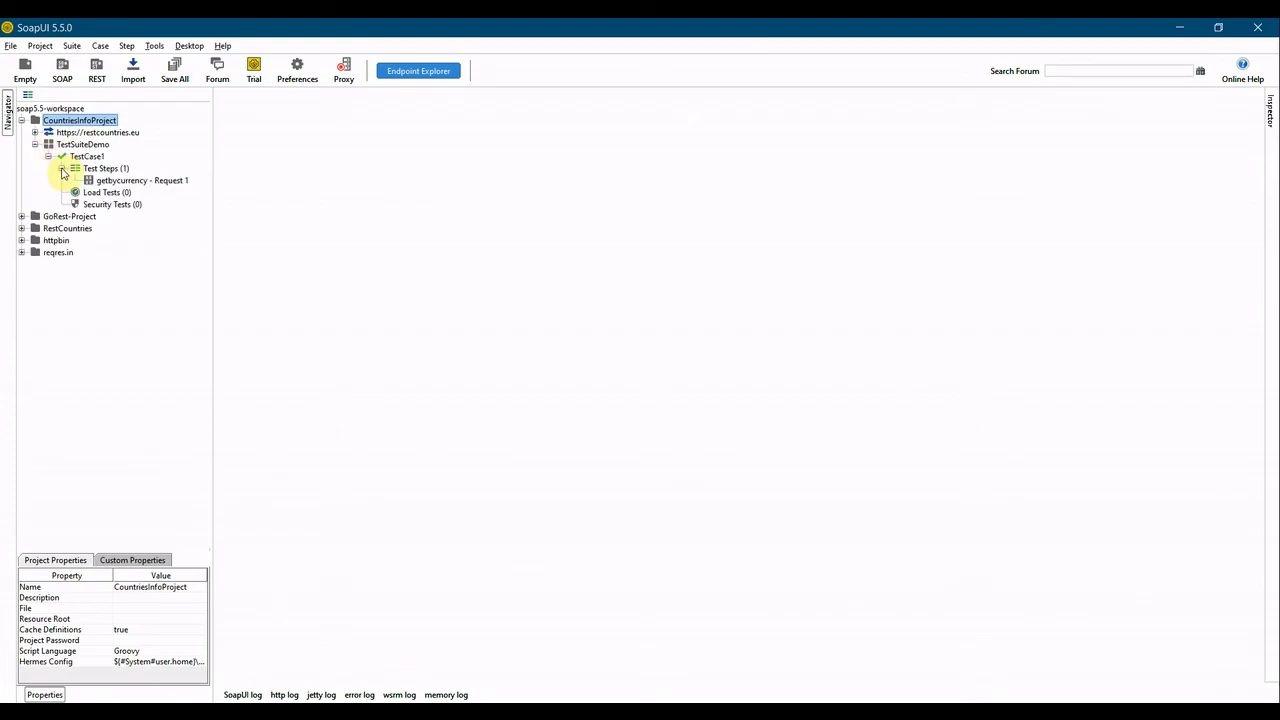
left_click(62, 172)
left_click(48, 156)
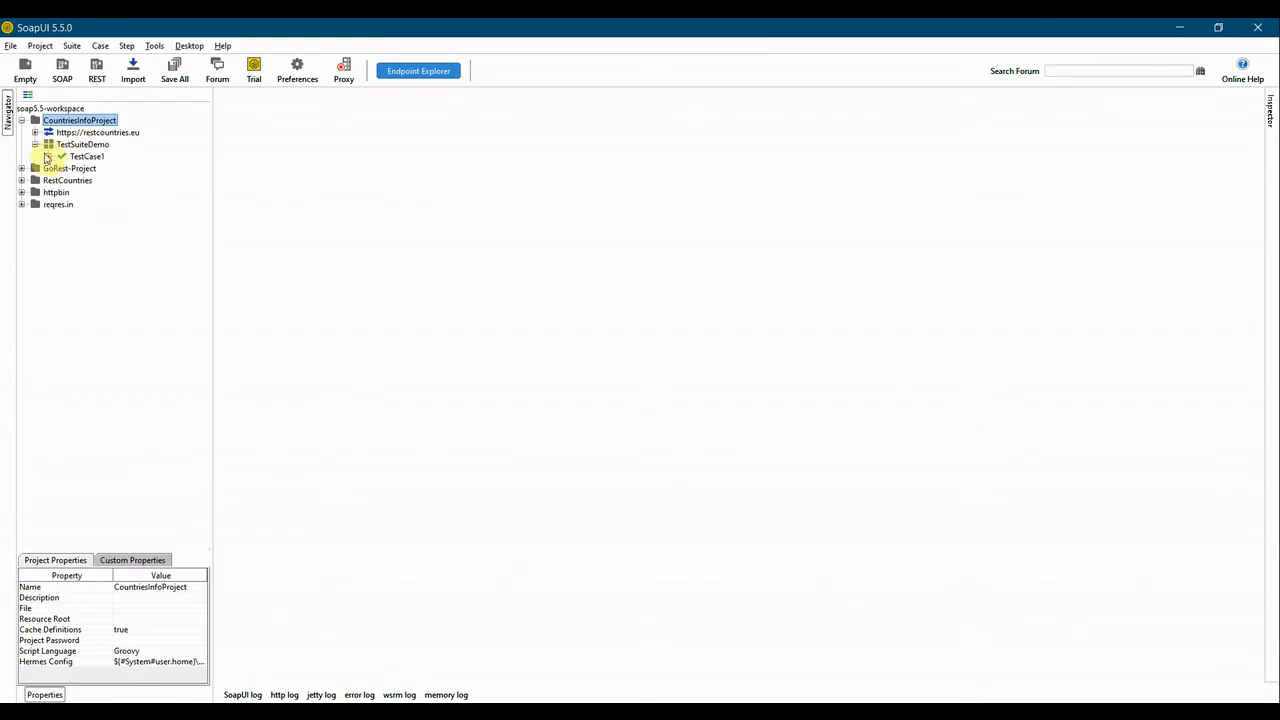
left_click(35, 145)
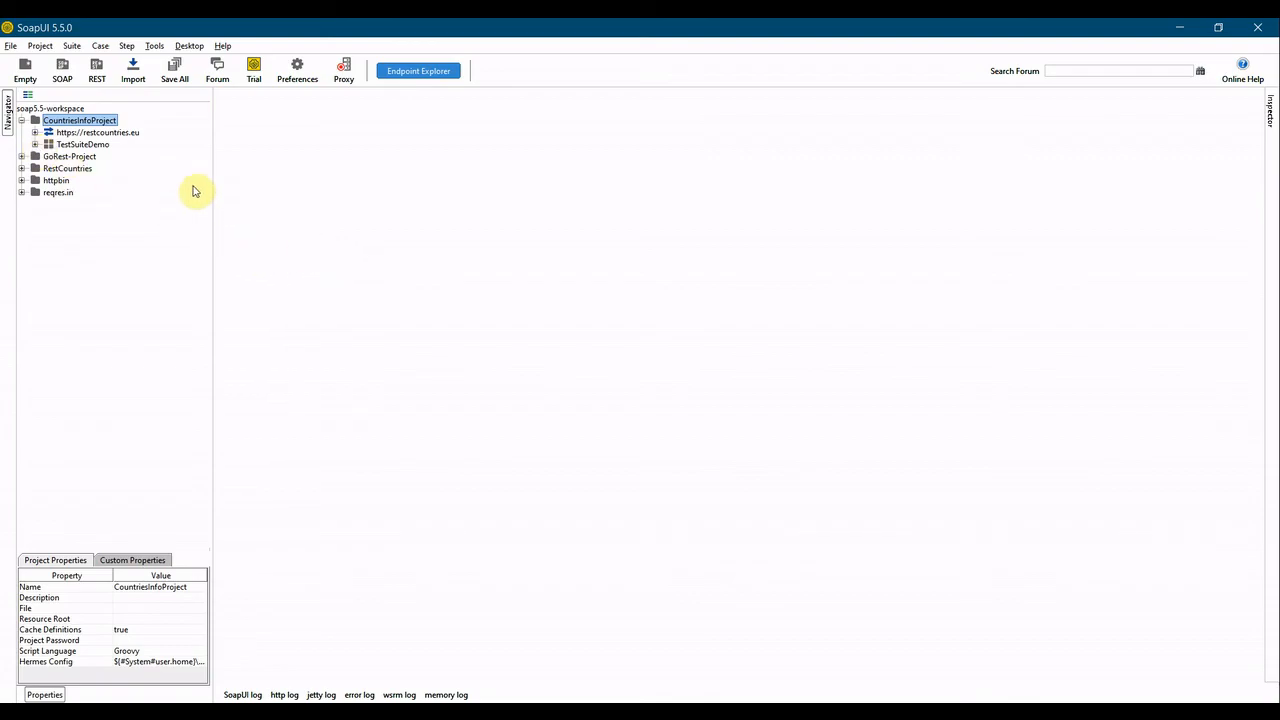
left_click(178, 84)
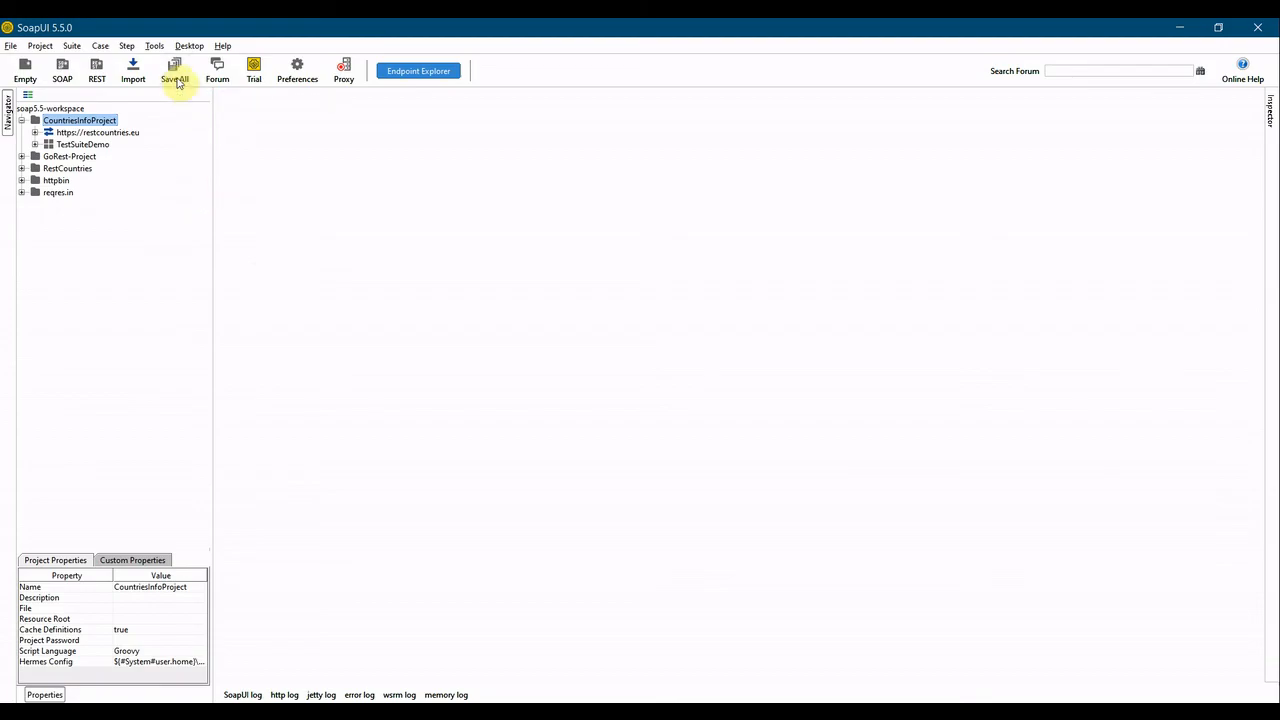